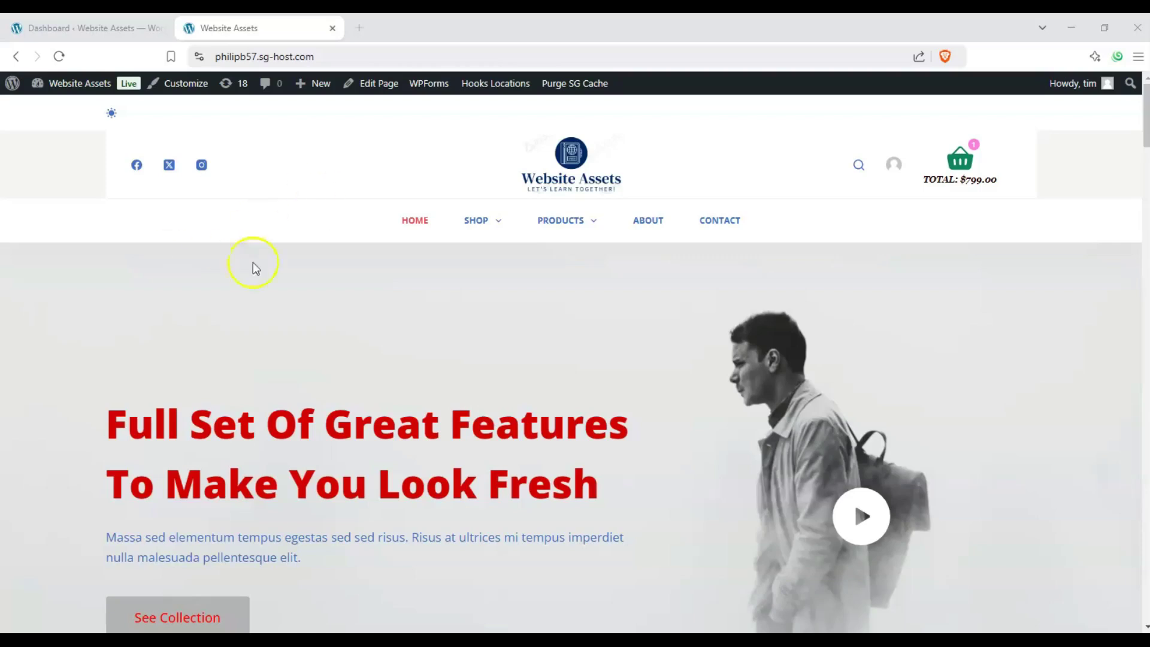
{"action": "left_click", "coordinate": [113, 29]}
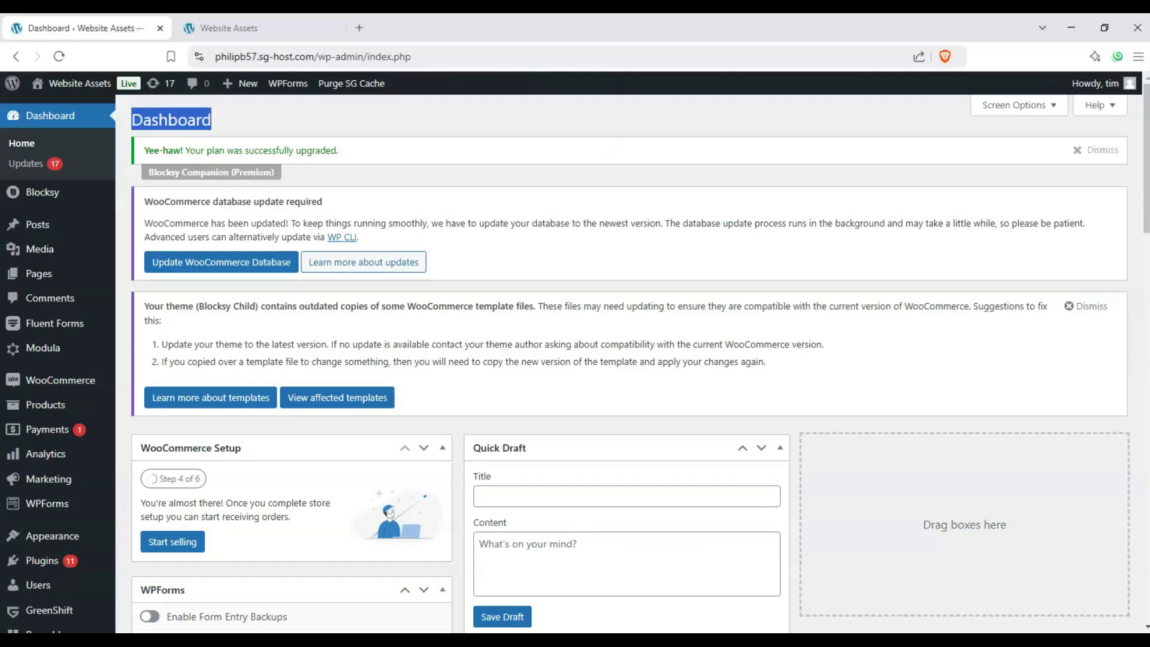
{"action": "left_click", "coordinate": [236, 123]}
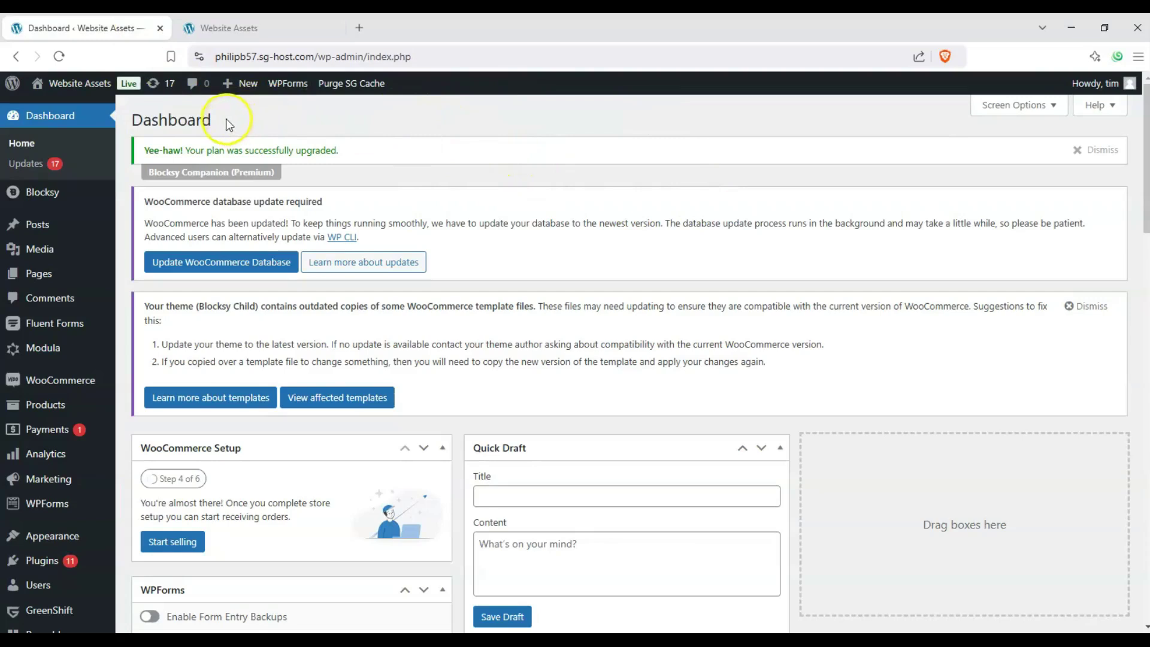
{"action": "left_click_drag", "start_coordinate": [225, 118], "coordinate": [133, 118]}
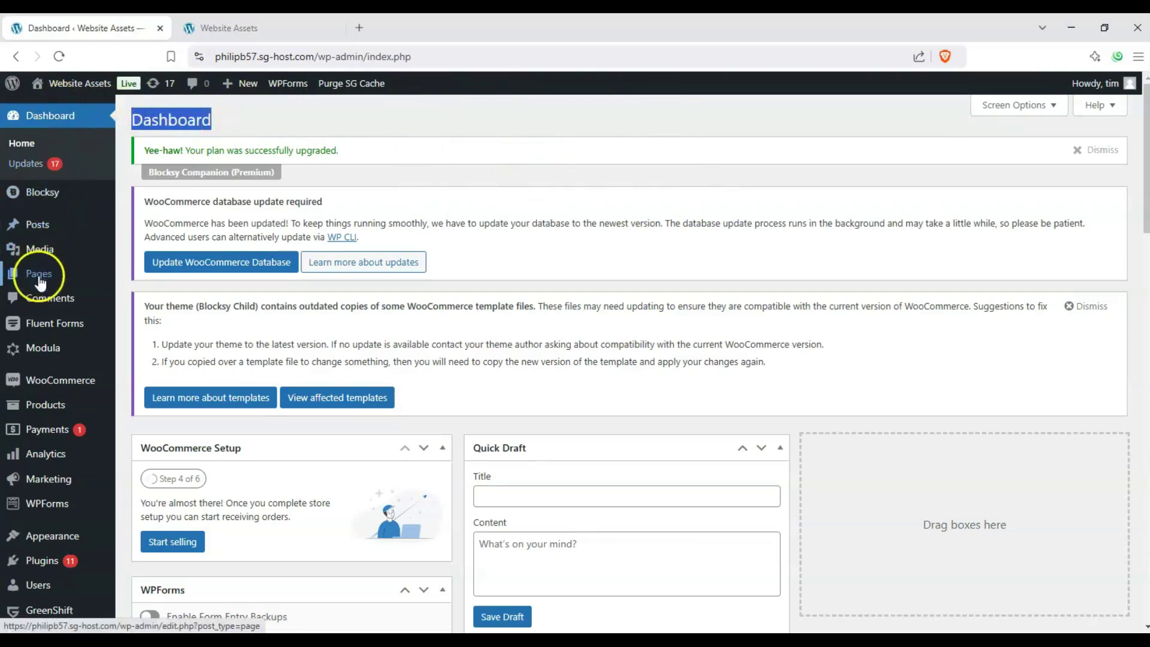
{"action": "mouse_move", "coordinate": [45, 277]}
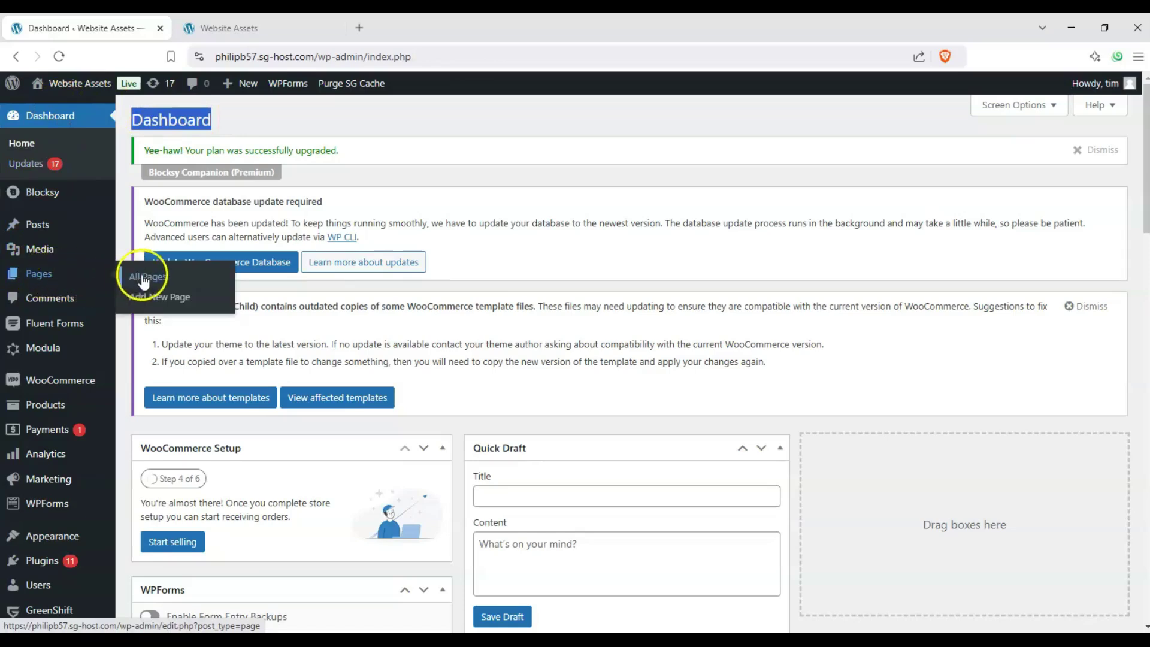
- Create a new page from the website's front end and show the block settings in the editor
{"action": "left_click", "coordinate": [243, 30]}
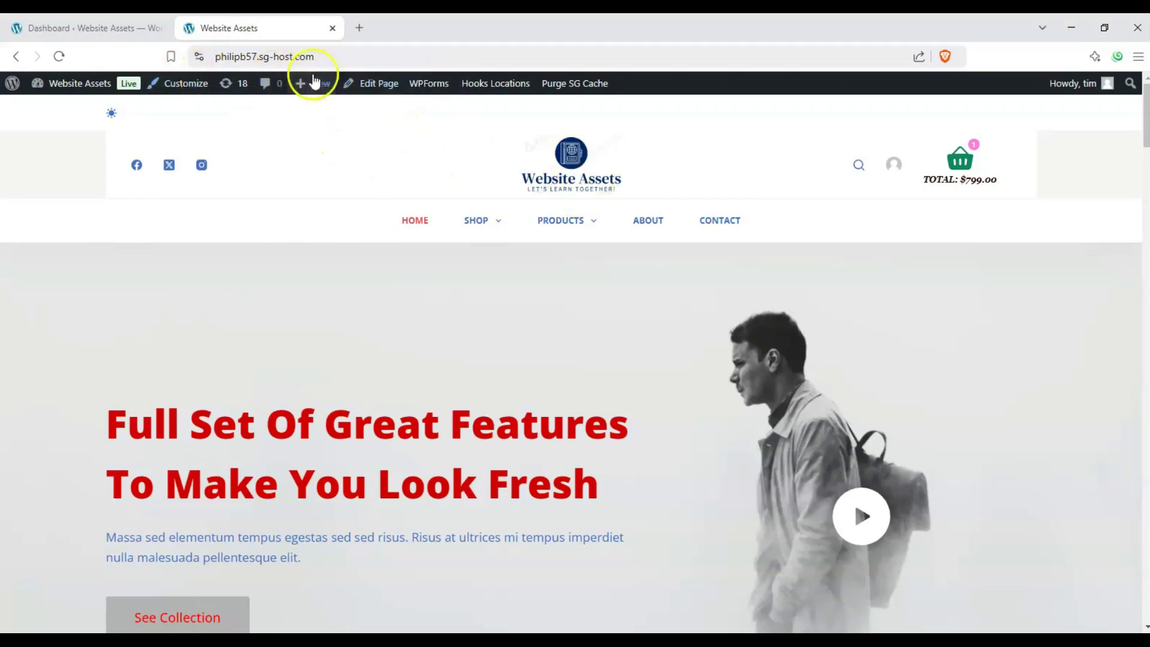
{"action": "mouse_move", "coordinate": [308, 84]}
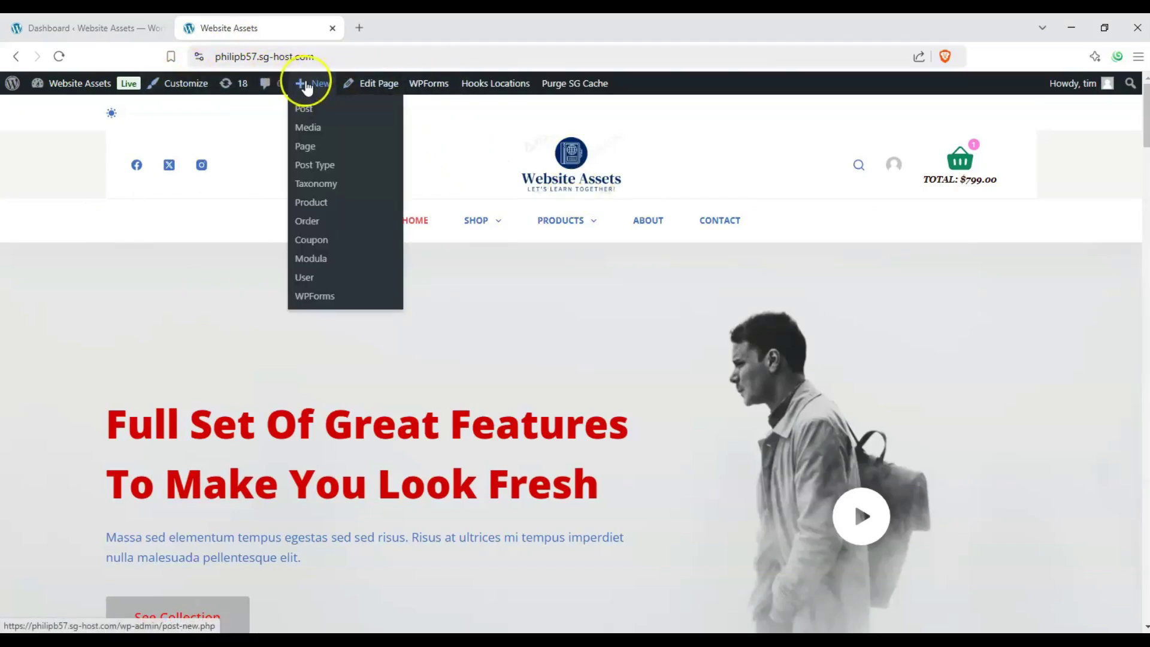
{"action": "left_click", "coordinate": [308, 148]}
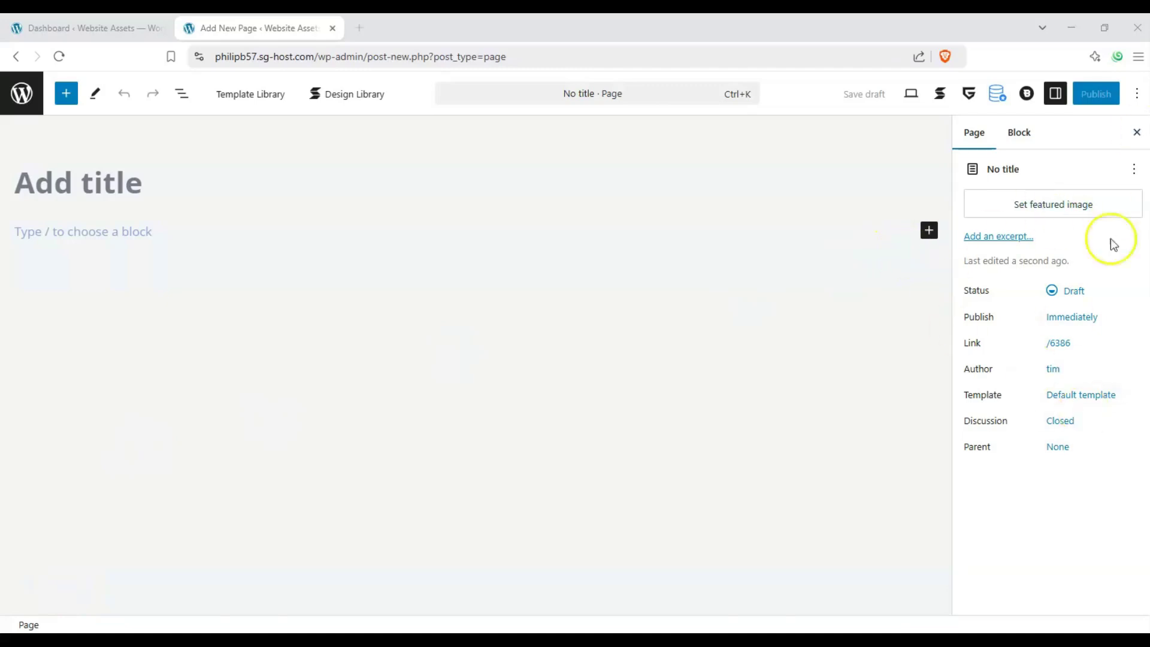
{"action": "left_click", "coordinate": [1057, 98]}
{"action": "left_click", "coordinate": [1057, 98]}
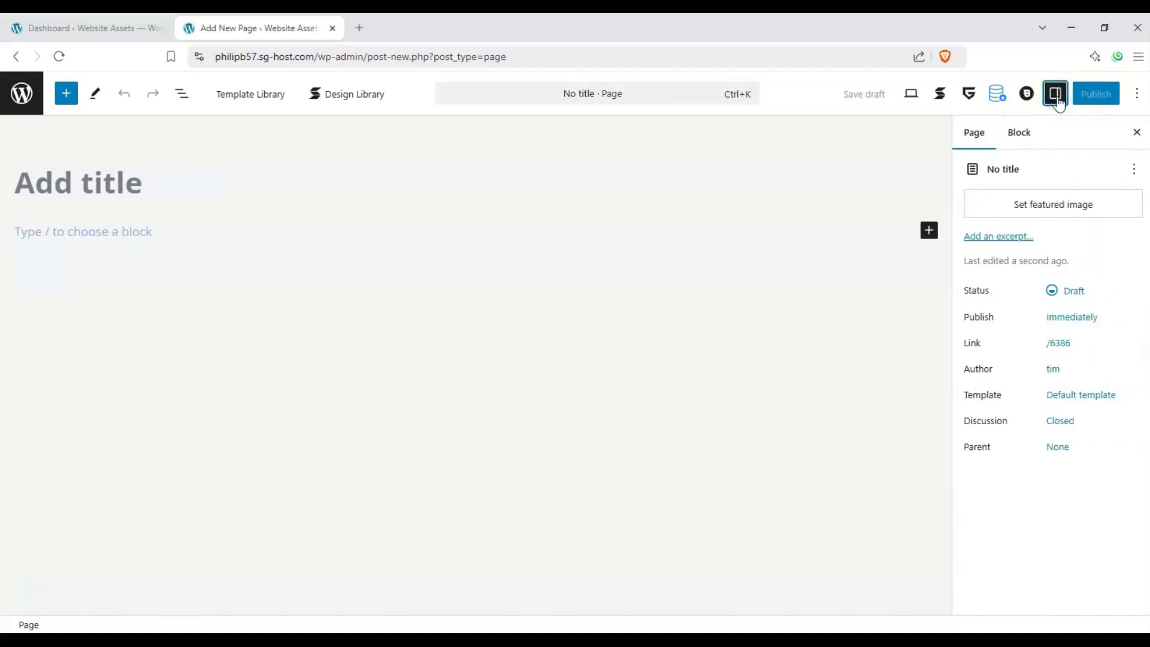
{"action": "left_click", "coordinate": [1026, 133]}
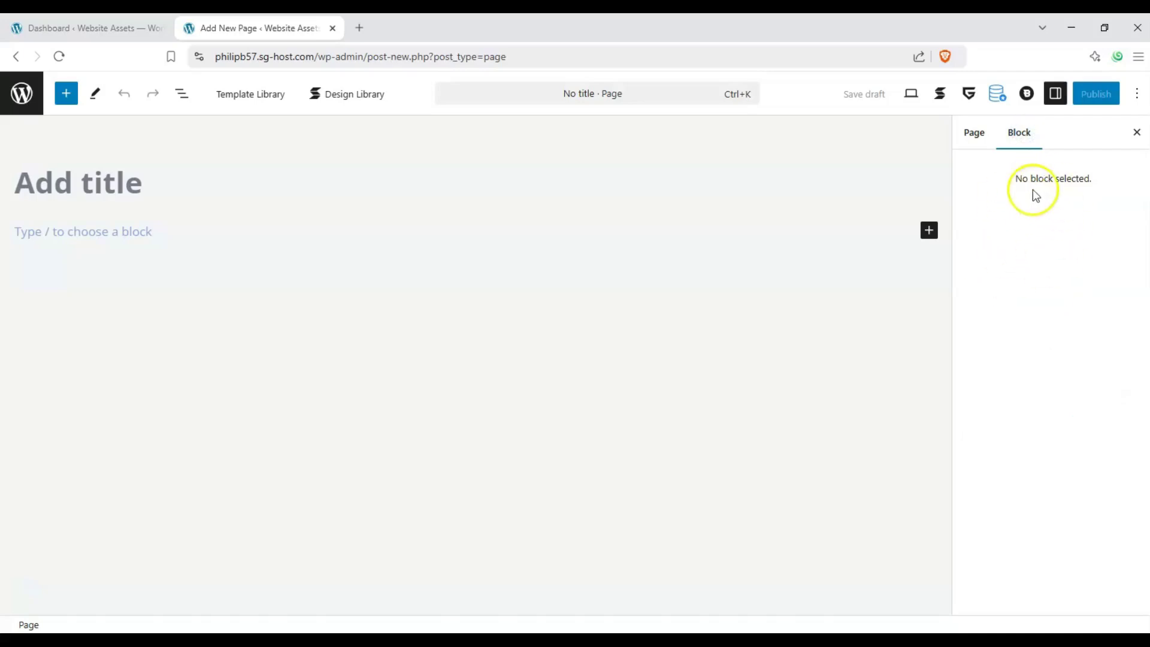
- Title the page "Progress bar test" and place the cursor in the empty block beneath the title
{"action": "left_click", "coordinate": [157, 199]}
{"action": "type", "text": "Progress"}
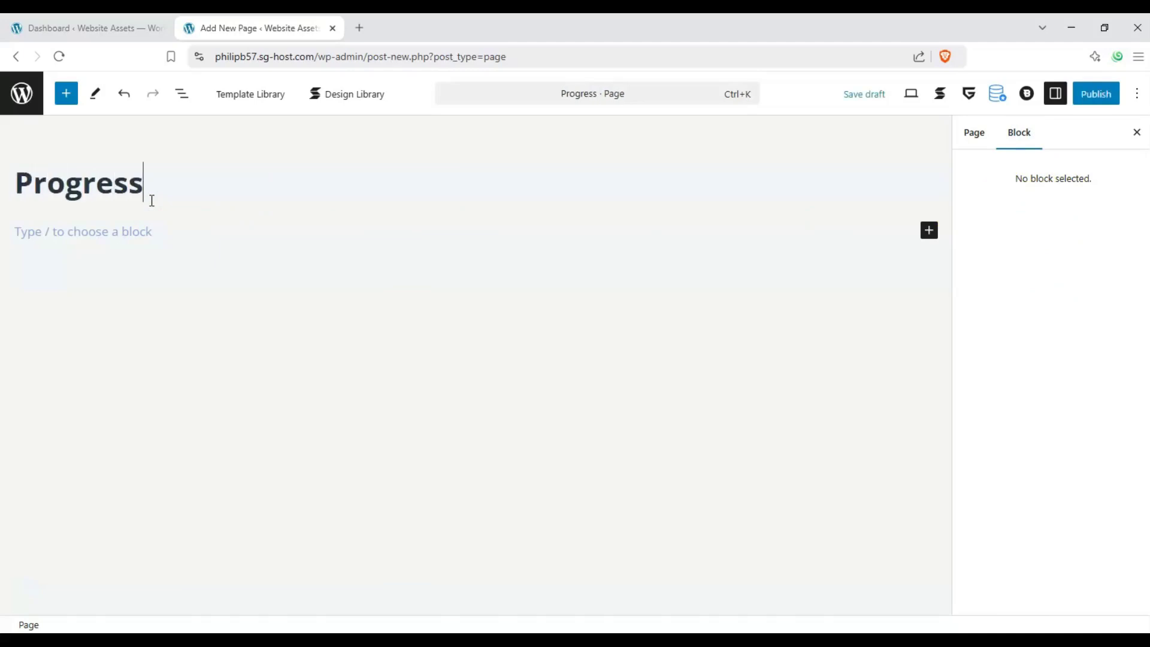
{"action": "type", "text": " bar testg"}
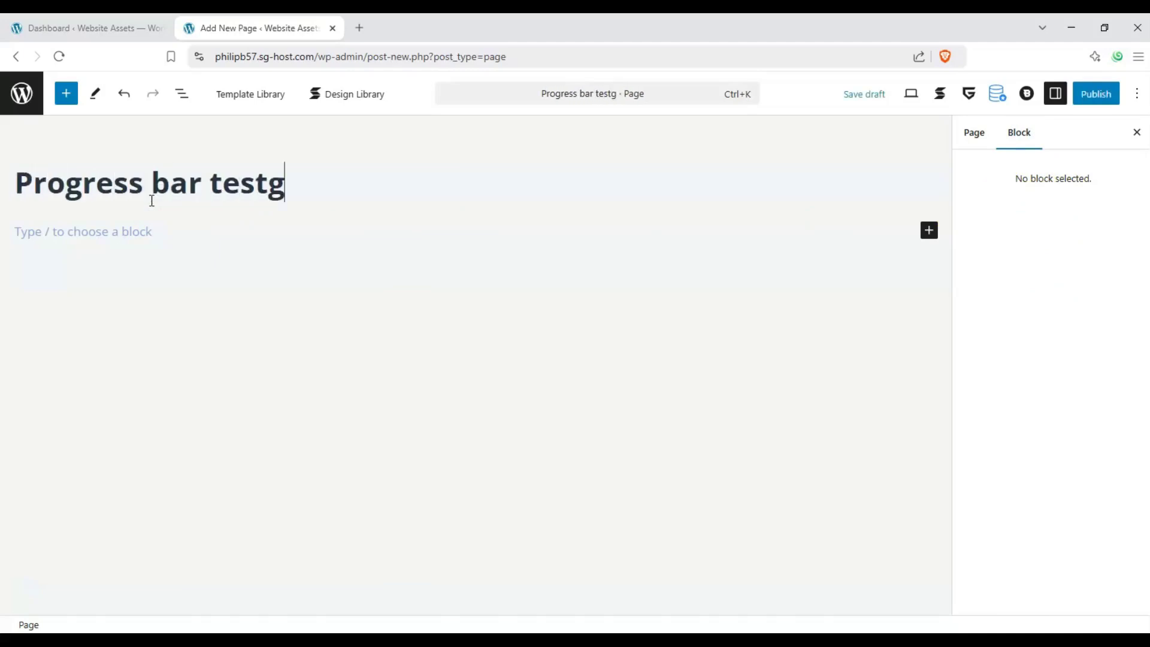
{"action": "key", "text": "BackSpace"}
{"action": "left_click", "coordinate": [193, 227]}
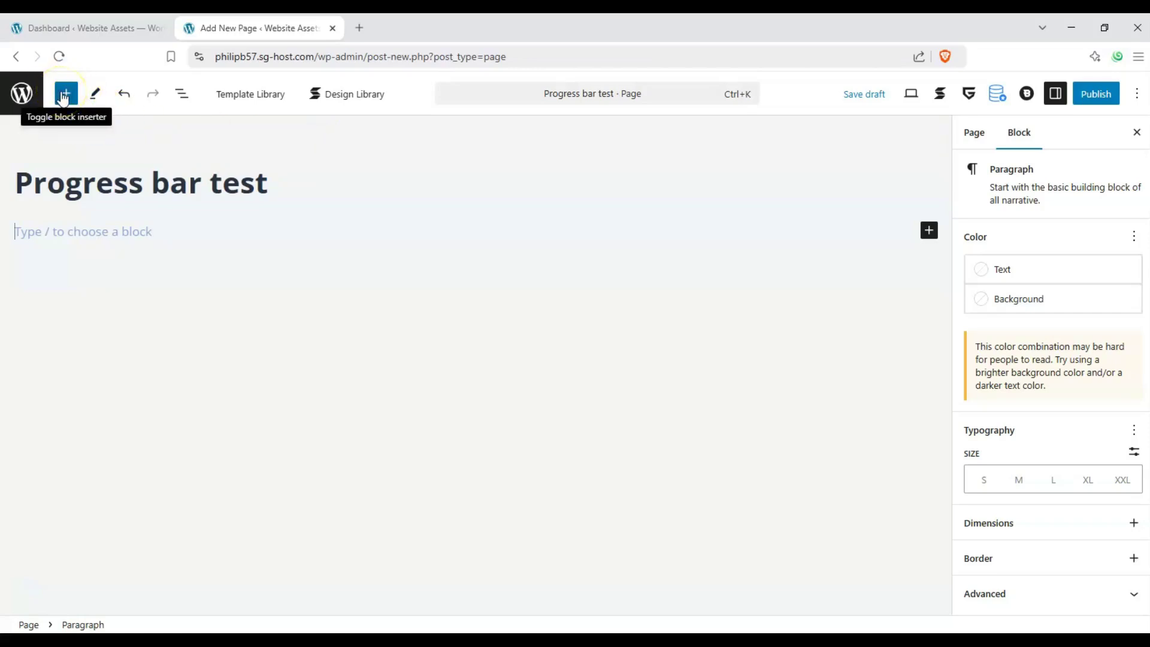
- Insert two Progress Bar/Rating blocks from the Extra Elements group below the page title
{"action": "left_click", "coordinate": [66, 95]}
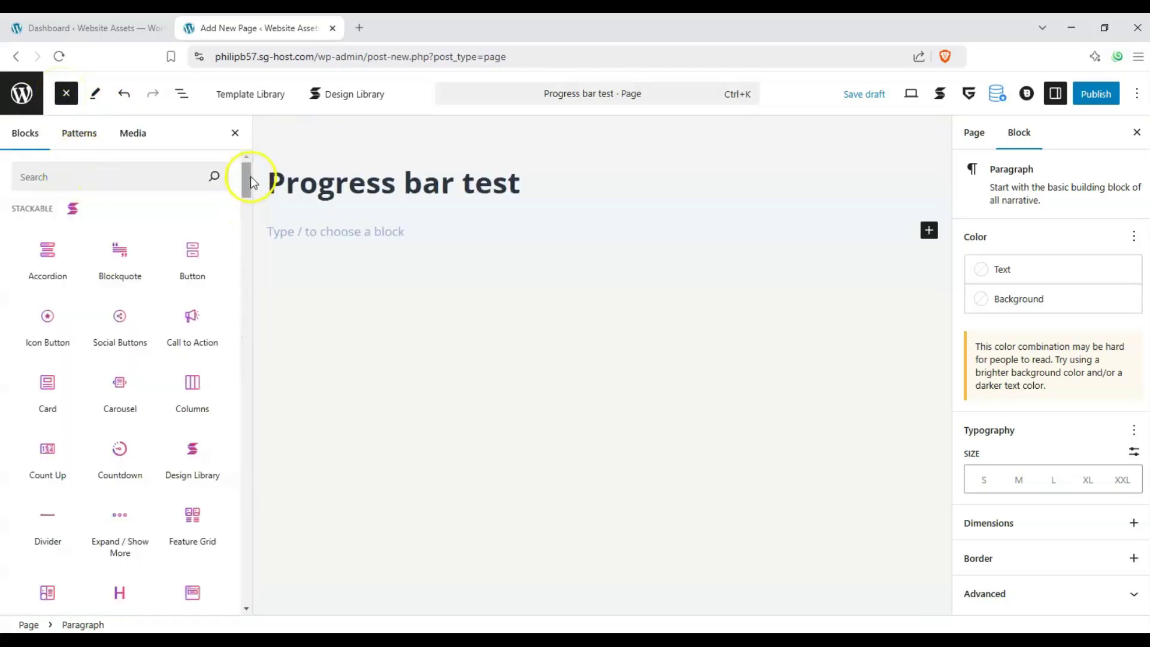
{"action": "scroll", "coordinate": [247, 179], "scroll_direction": "down", "scroll_amount": 5}
{"action": "left_click_drag", "start_coordinate": [247, 189], "coordinate": [249, 225]}
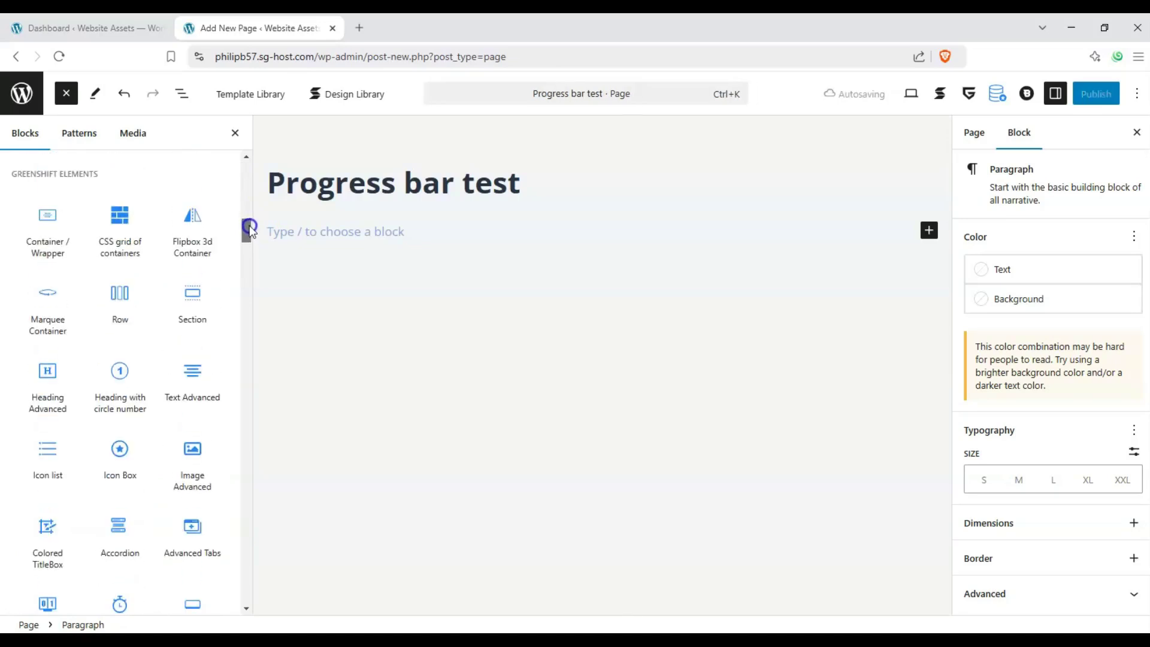
{"action": "left_click_drag", "start_coordinate": [249, 225], "coordinate": [246, 316]}
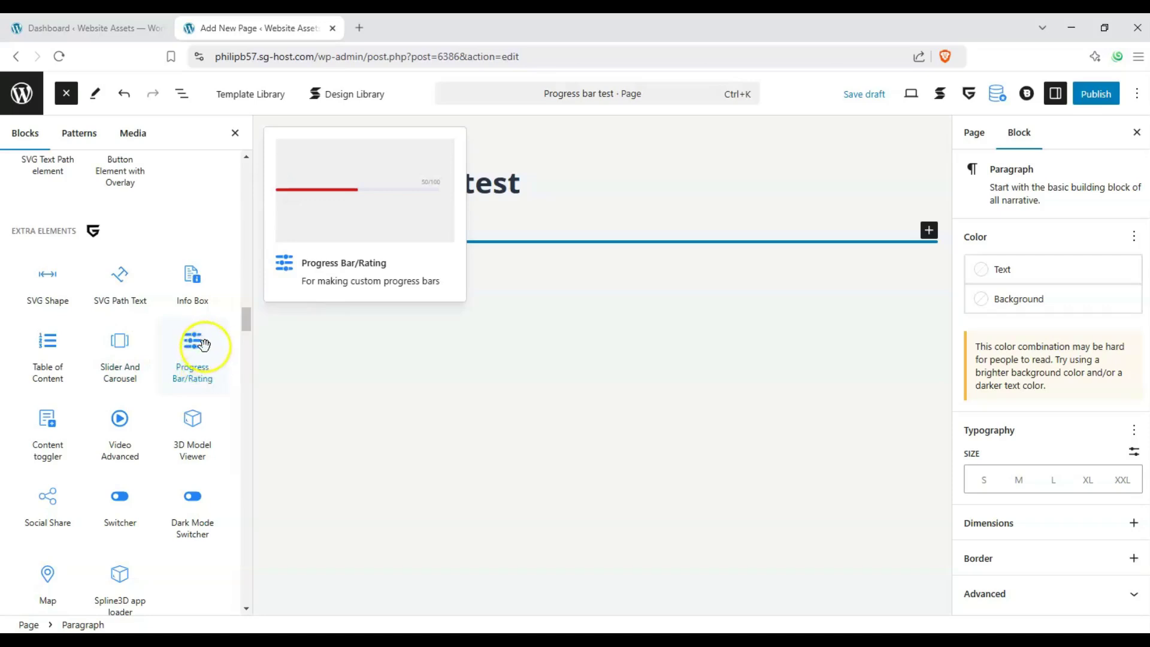
{"action": "left_click_drag", "start_coordinate": [204, 346], "coordinate": [398, 283]}
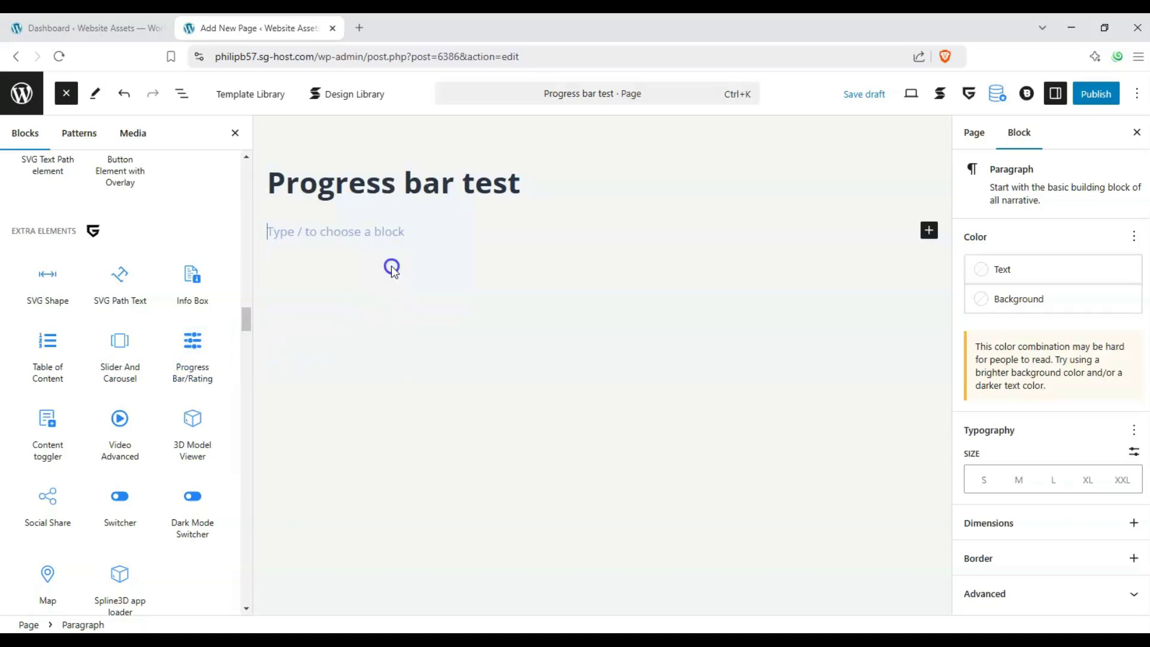
{"action": "left_click_drag", "start_coordinate": [182, 355], "coordinate": [410, 246]}
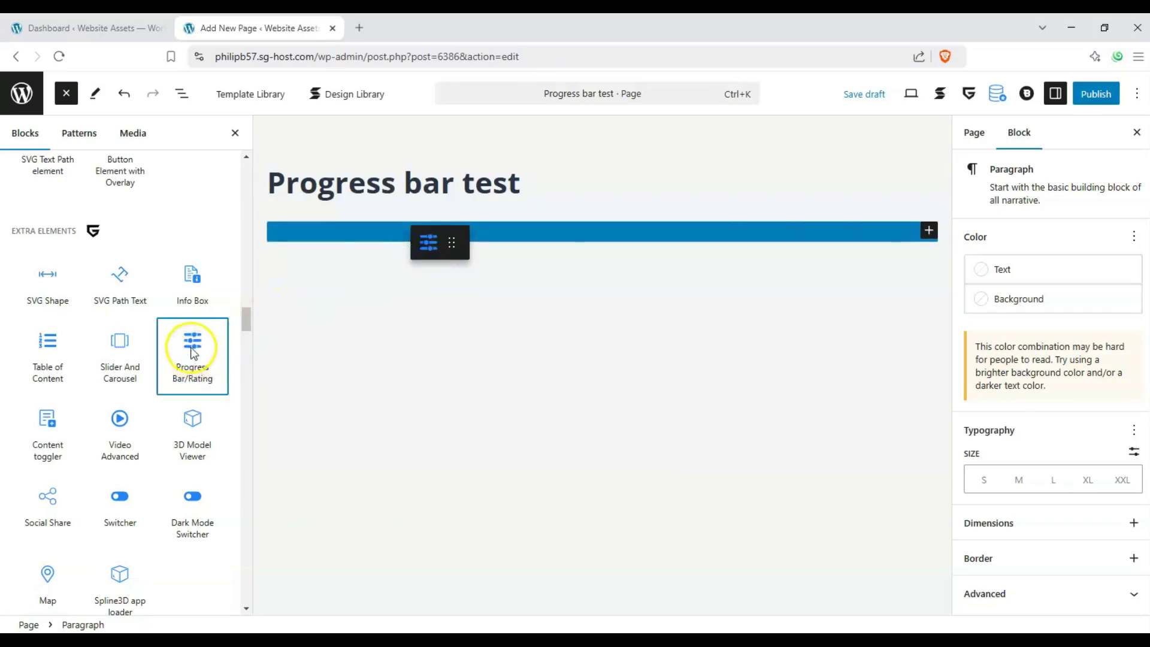
{"action": "left_click_drag", "start_coordinate": [190, 346], "coordinate": [345, 314]}
{"action": "left_click", "coordinate": [321, 308]}
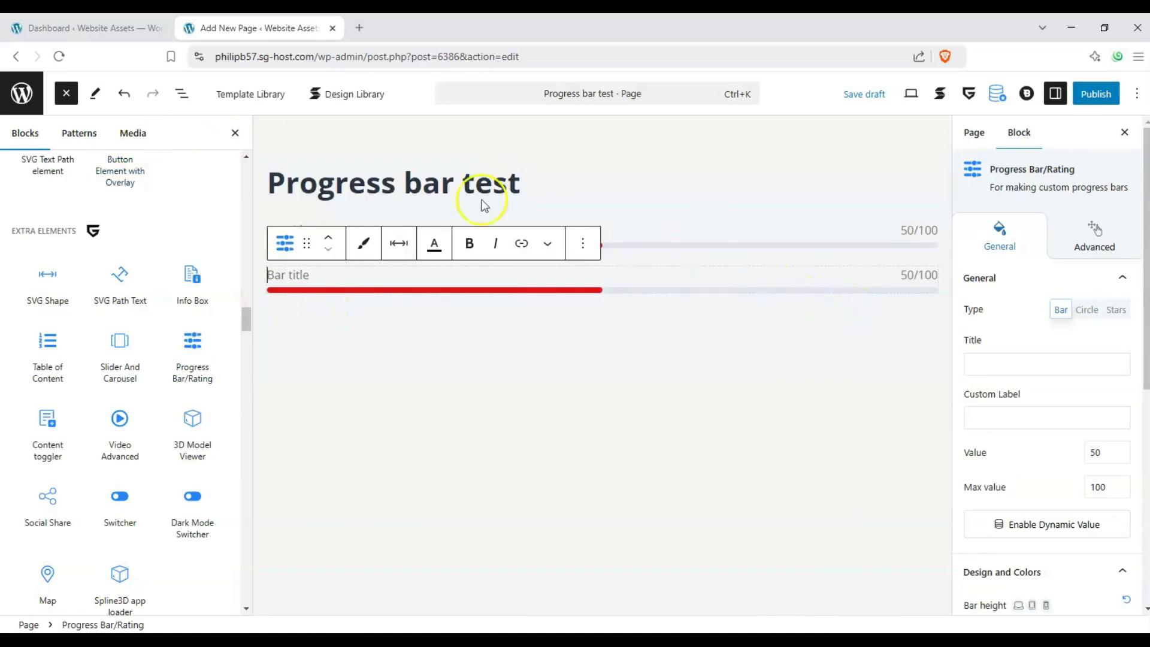
{"action": "left_click", "coordinate": [66, 93]}
{"action": "left_click", "coordinate": [521, 322]}
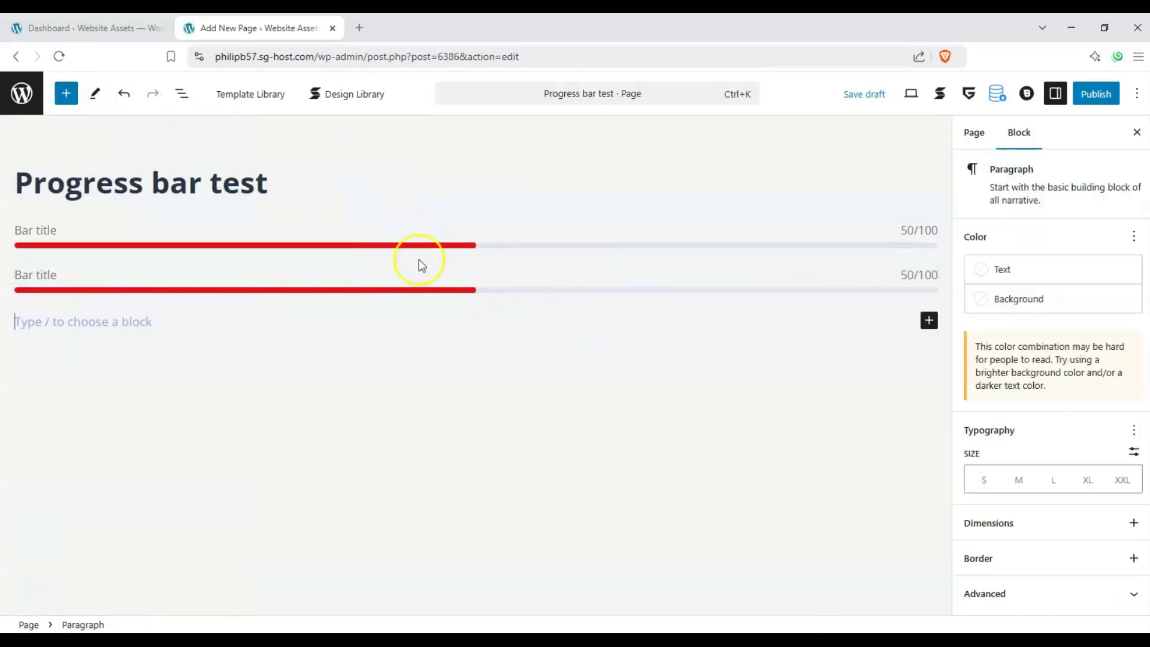
- Title the first progress bar "Questions Answered so far", correcting the spelling of "Answered"
{"action": "left_click", "coordinate": [403, 235]}
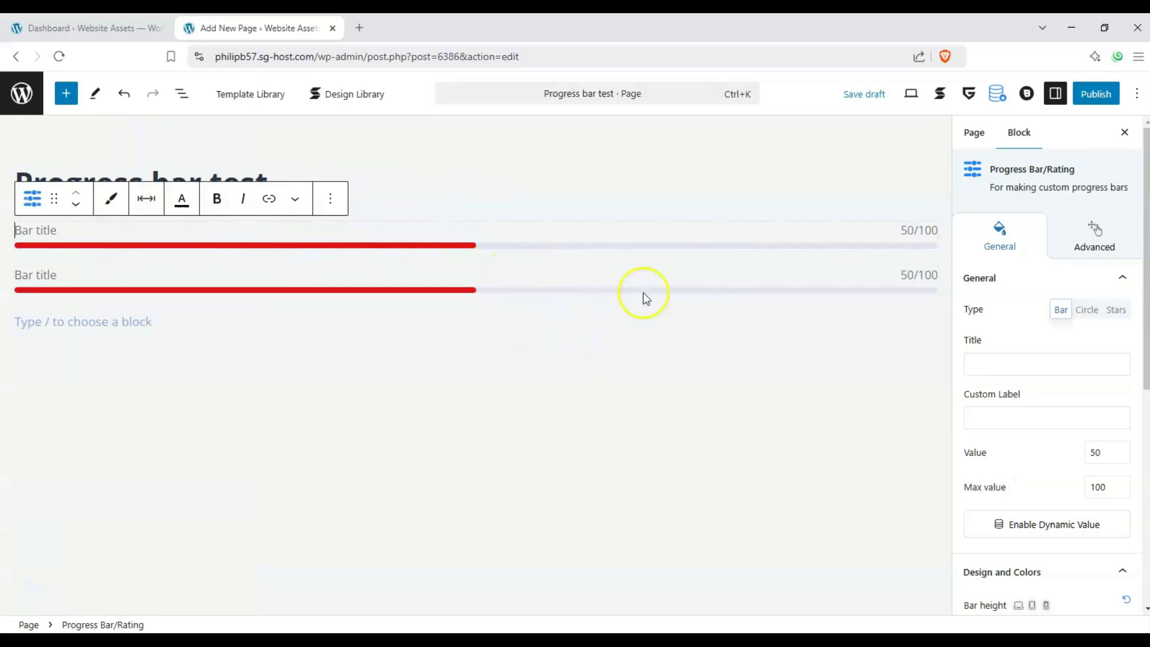
{"action": "left_click", "coordinate": [453, 238]}
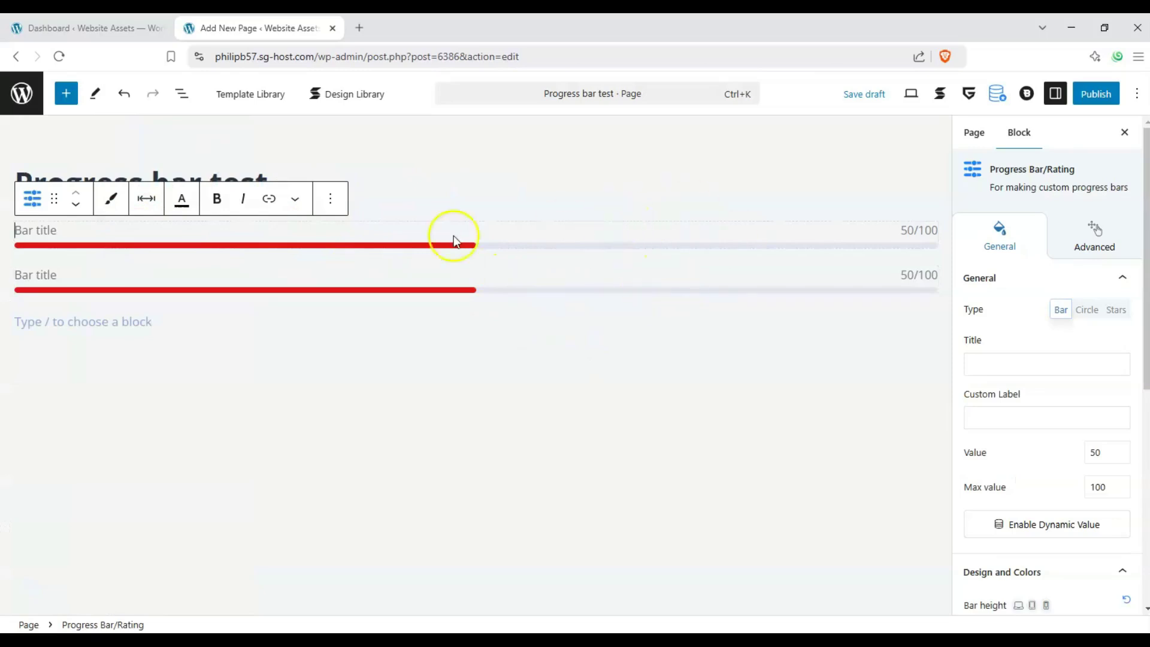
{"action": "left_click", "coordinate": [205, 231]}
{"action": "left_click", "coordinate": [37, 233]}
{"action": "type", "text": "Questions Answer"}
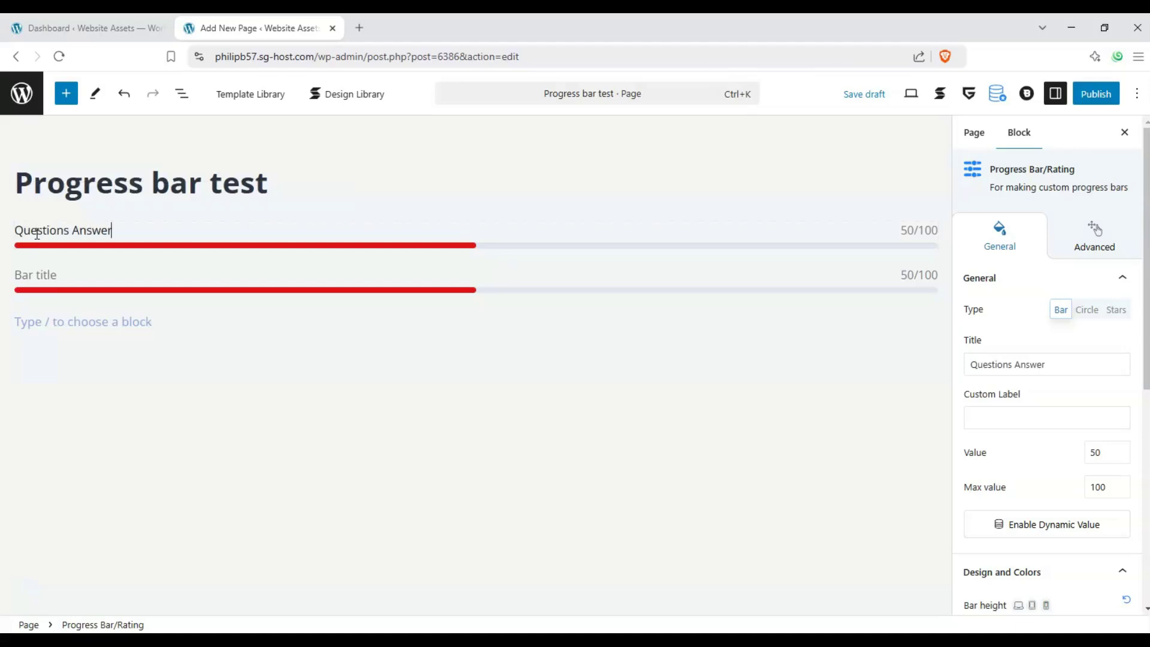
{"action": "key", "text": "BackSpace"}
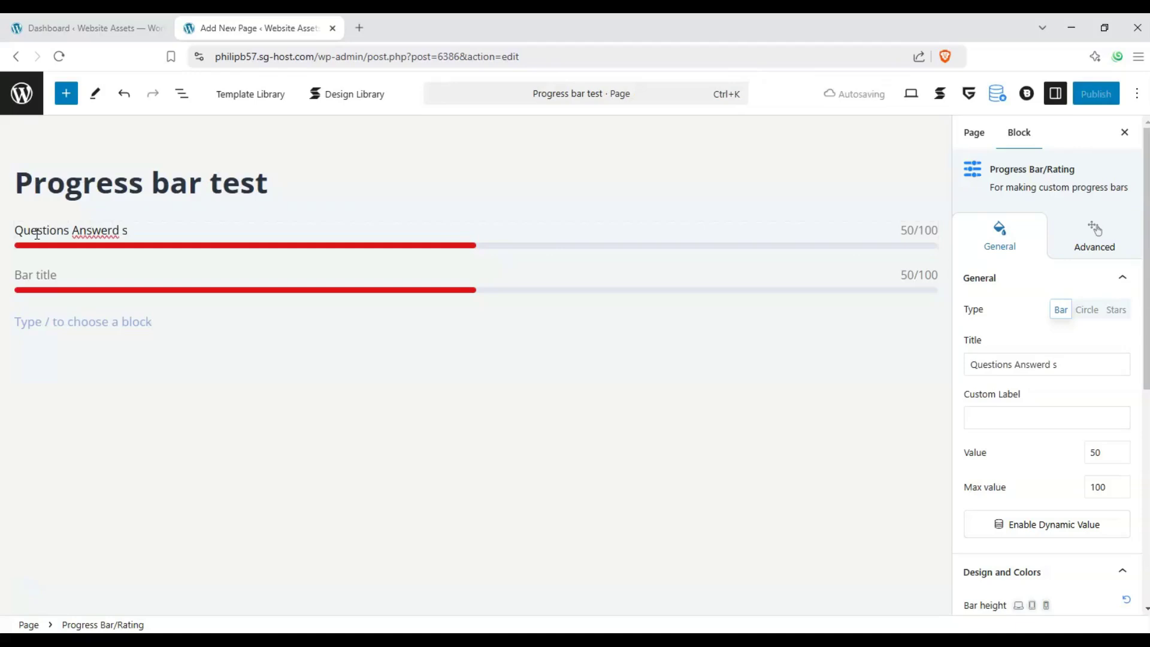
{"action": "right_click", "coordinate": [84, 231]}
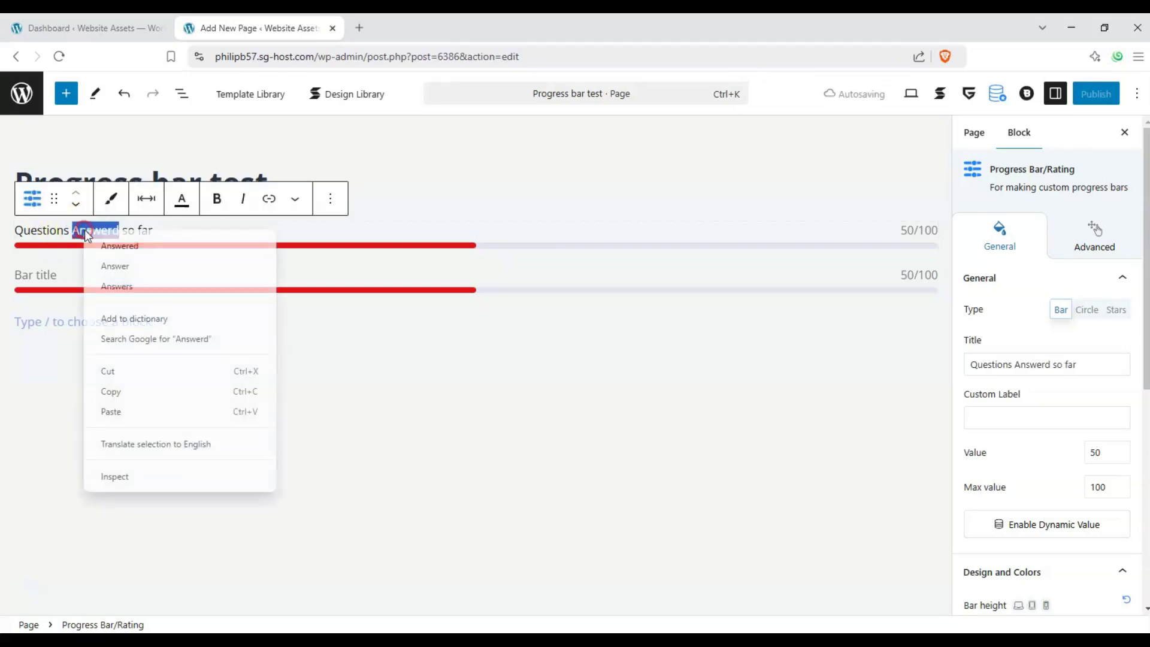
{"action": "left_click", "coordinate": [111, 246]}
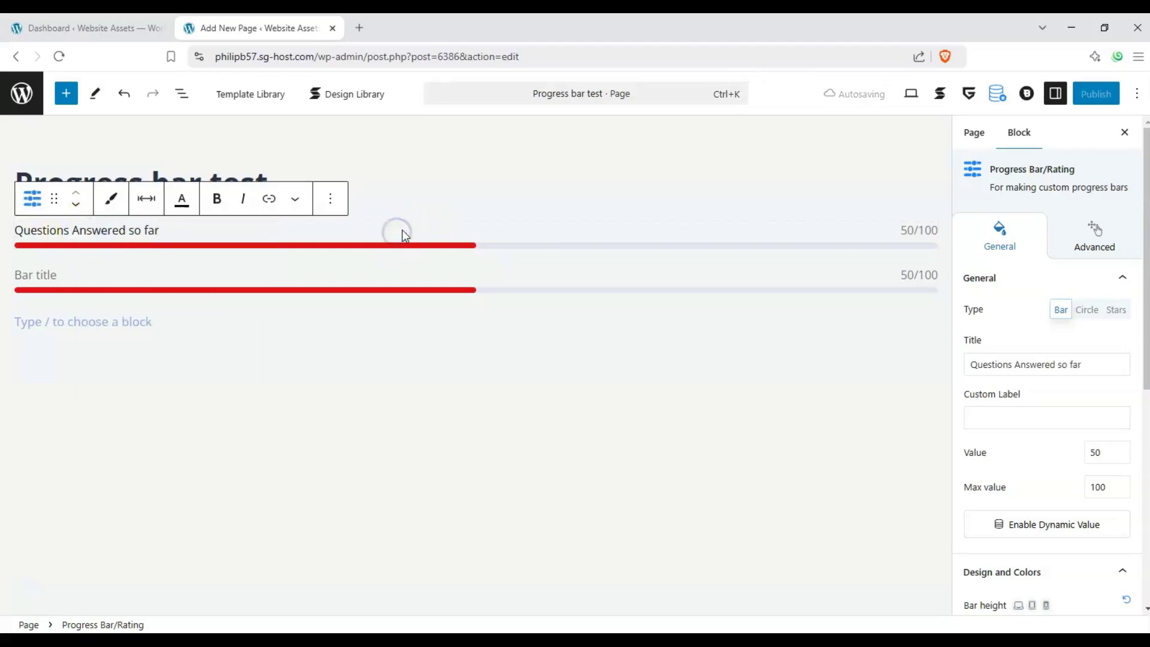
{"action": "left_click", "coordinate": [405, 235]}
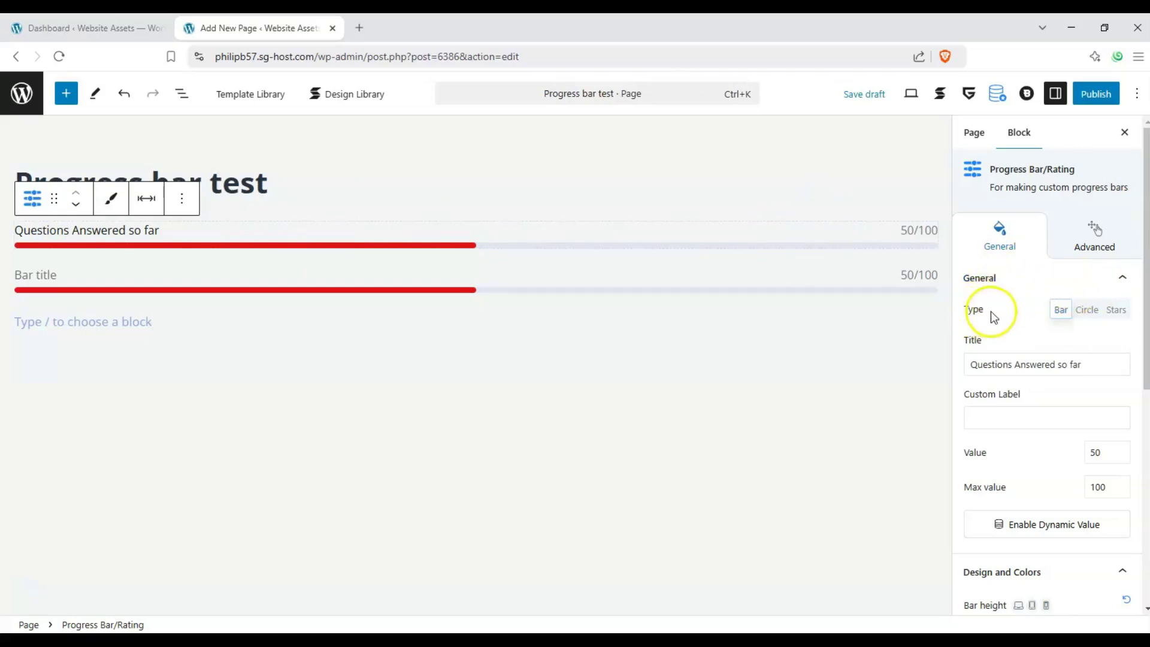
- Try the Circle and Stars types on the first progress bar and return it to Bar
{"action": "left_click", "coordinate": [1088, 311]}
{"action": "left_click", "coordinate": [1116, 311]}
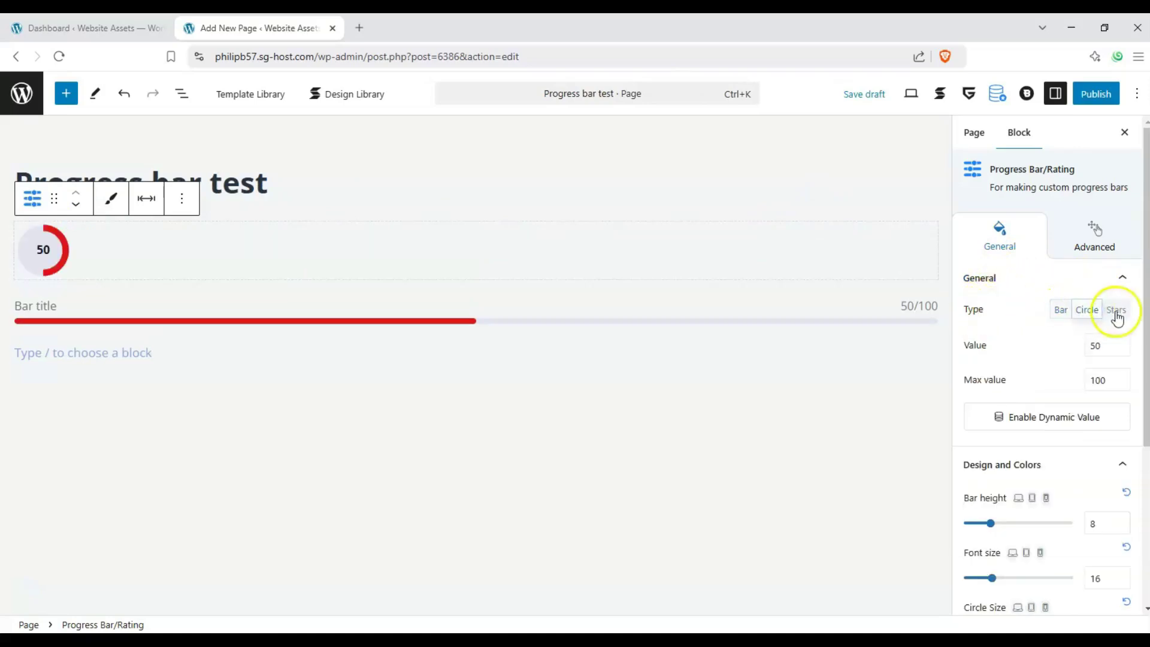
{"action": "left_click", "coordinate": [1061, 310]}
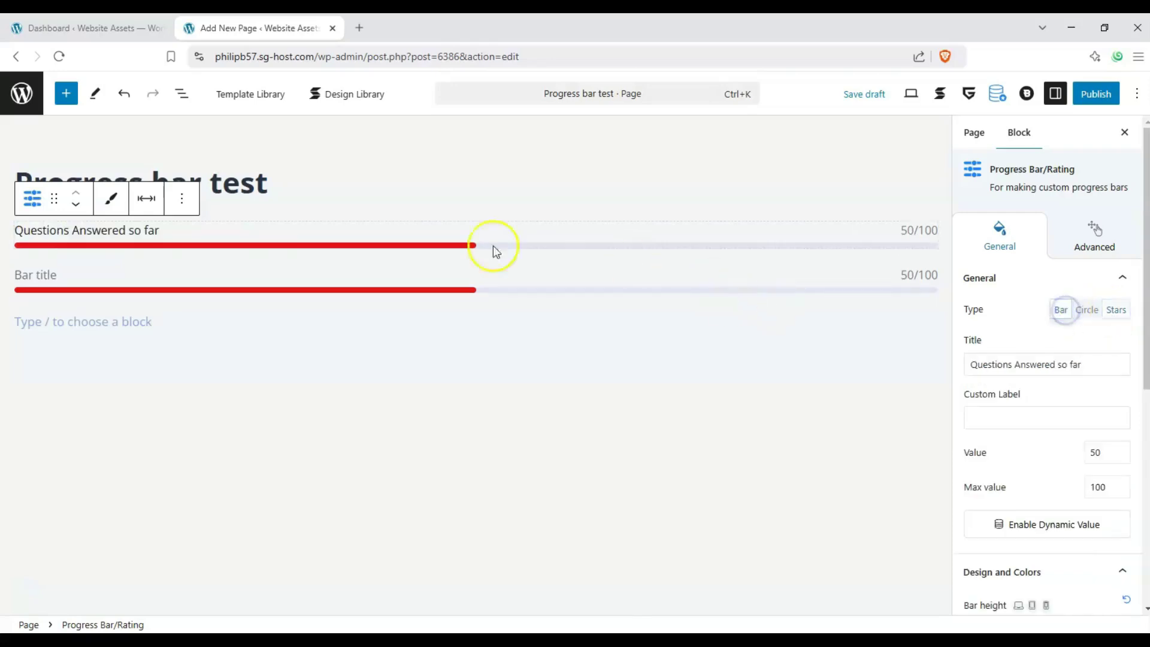
- Search the block library for "pro" and add a third Progress Bar/Rating block below the second one
{"action": "left_click", "coordinate": [66, 93]}
{"action": "left_click", "coordinate": [89, 180]}
{"action": "type", "text": "pro"}
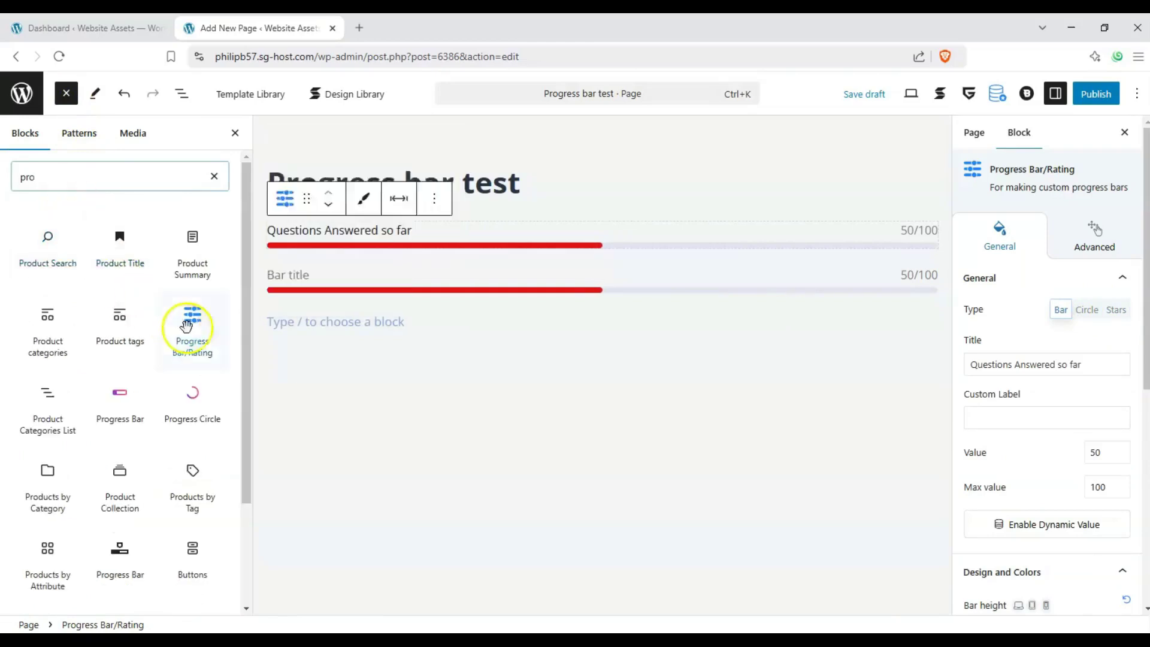
{"action": "left_click_drag", "start_coordinate": [189, 326], "coordinate": [347, 336]}
{"action": "left_click", "coordinate": [66, 93]}
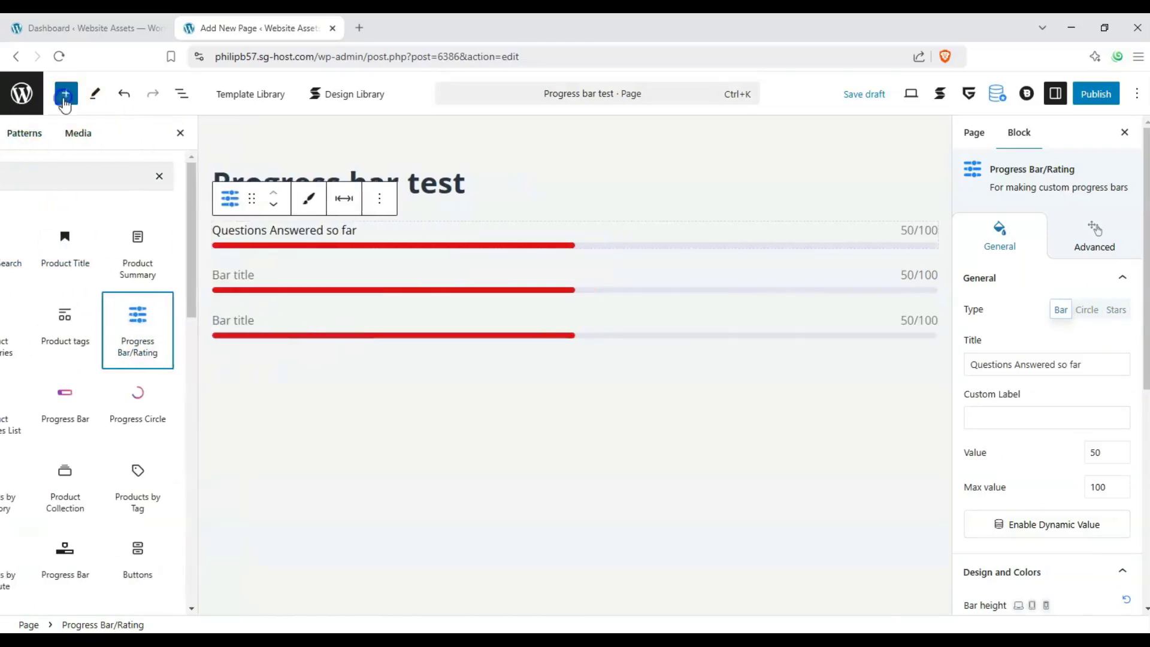
- Set the second progress block's type to Circle and the third block's type to Stars
{"action": "left_click", "coordinate": [84, 293]}
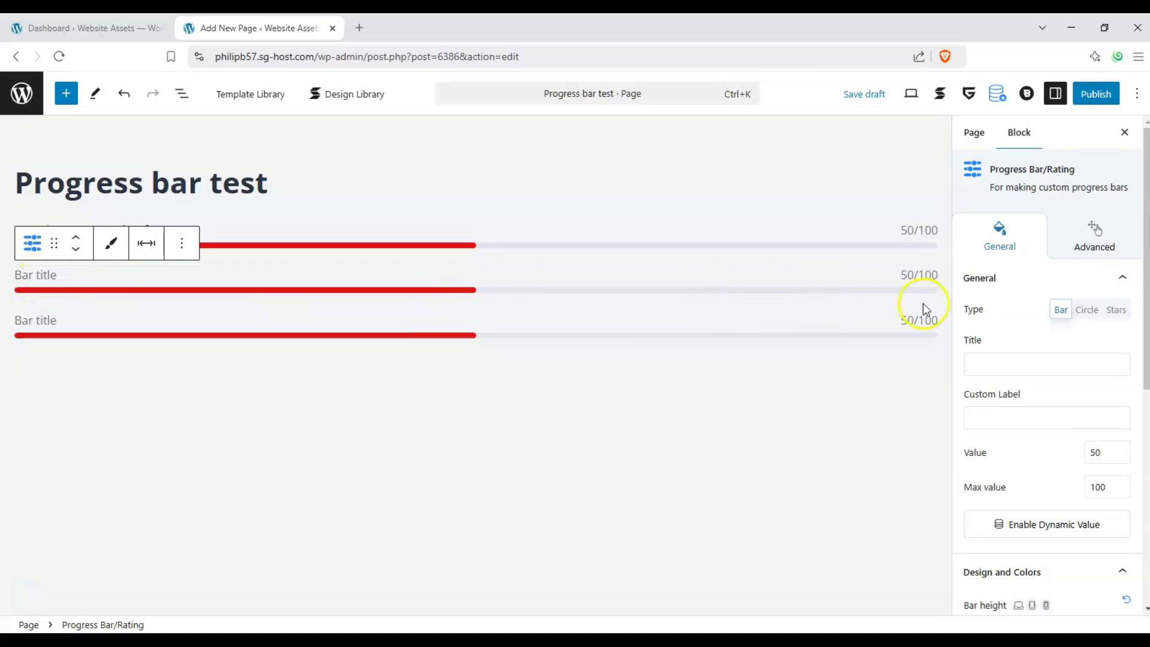
{"action": "left_click", "coordinate": [1088, 310]}
{"action": "left_click", "coordinate": [344, 357]}
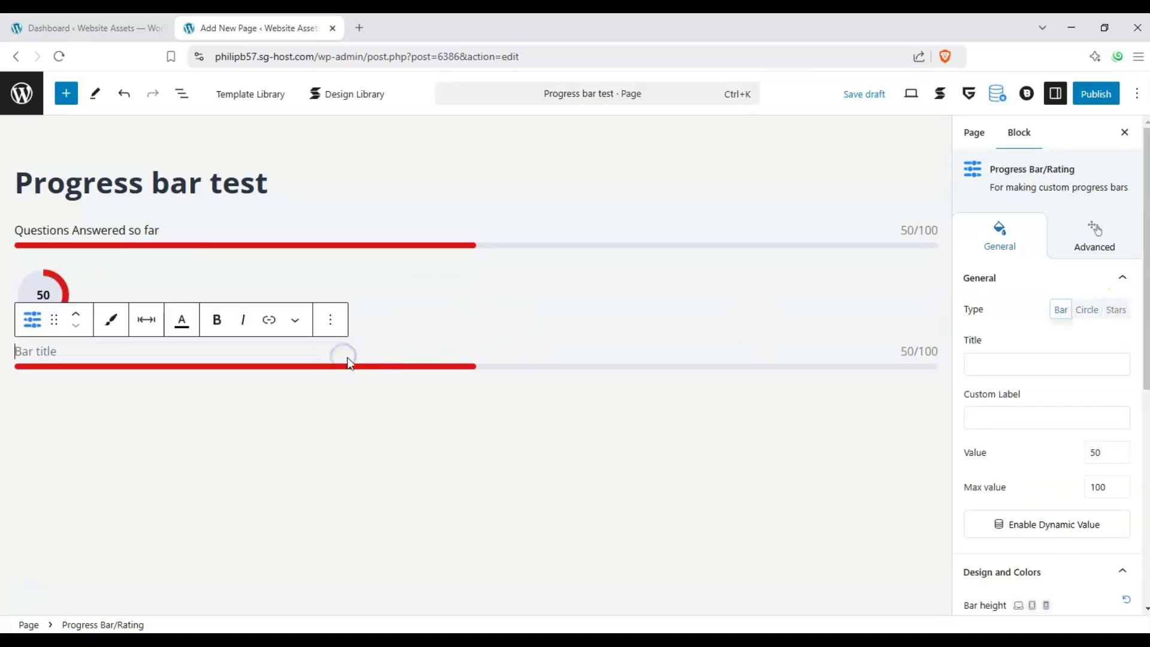
{"action": "left_click", "coordinate": [1116, 310]}
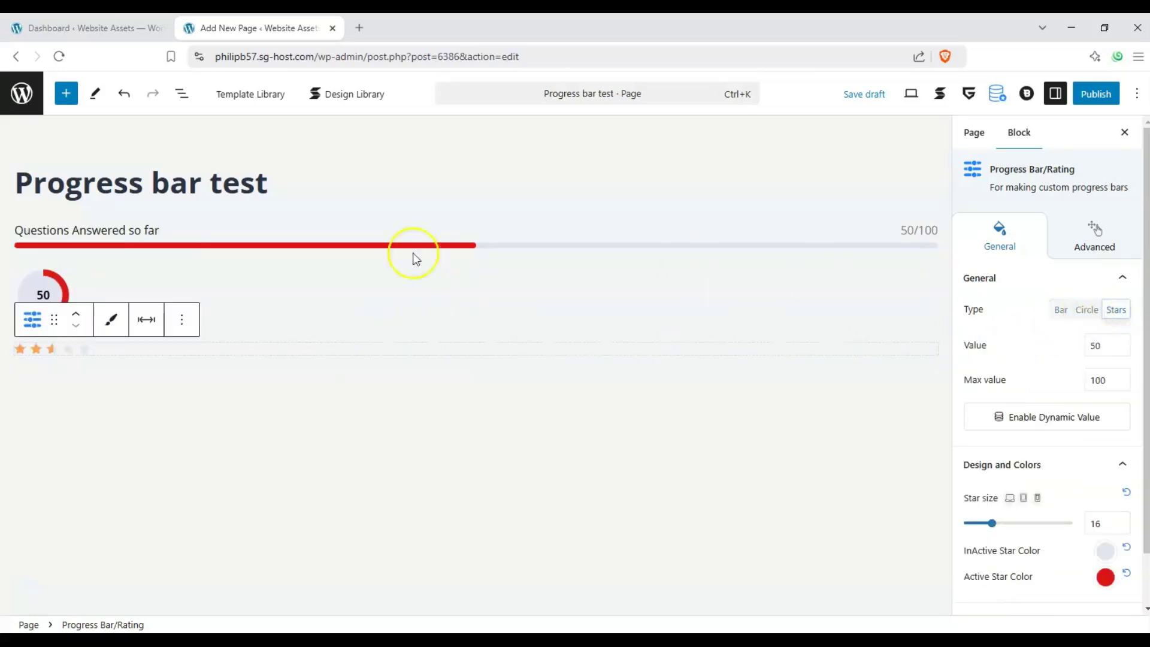
- Set the custom label of the "Questions Answered so far" bar to "sdfgsdf"
{"action": "left_click", "coordinate": [283, 246]}
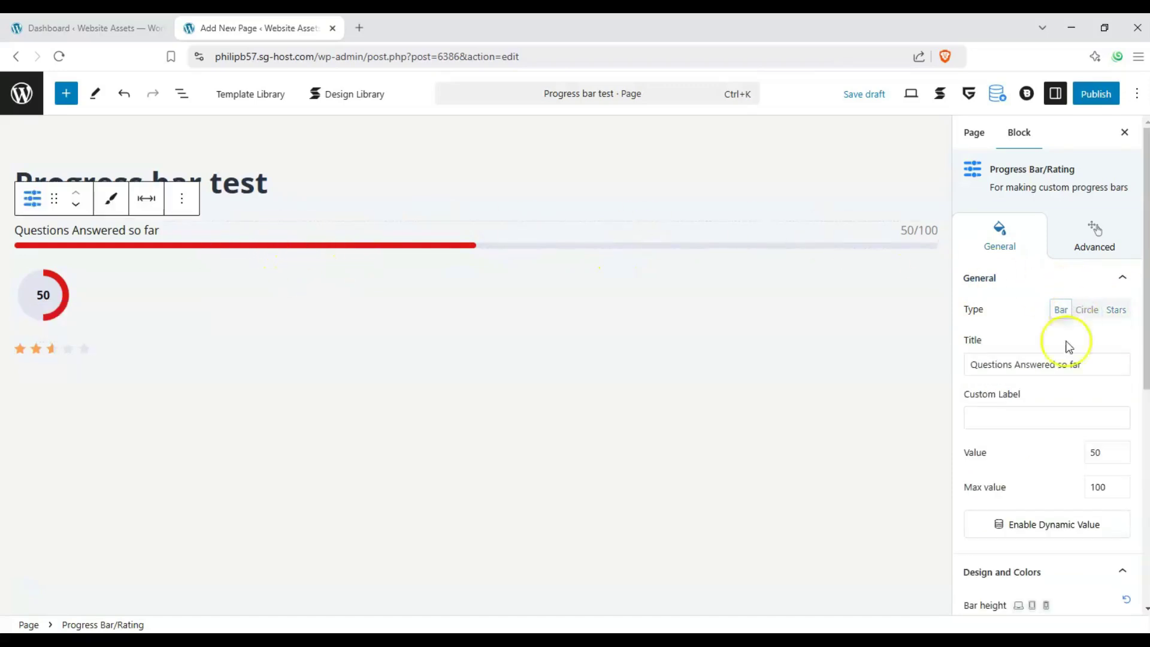
{"action": "left_click", "coordinate": [1023, 415]}
{"action": "type", "text": "sdfgsdf"}
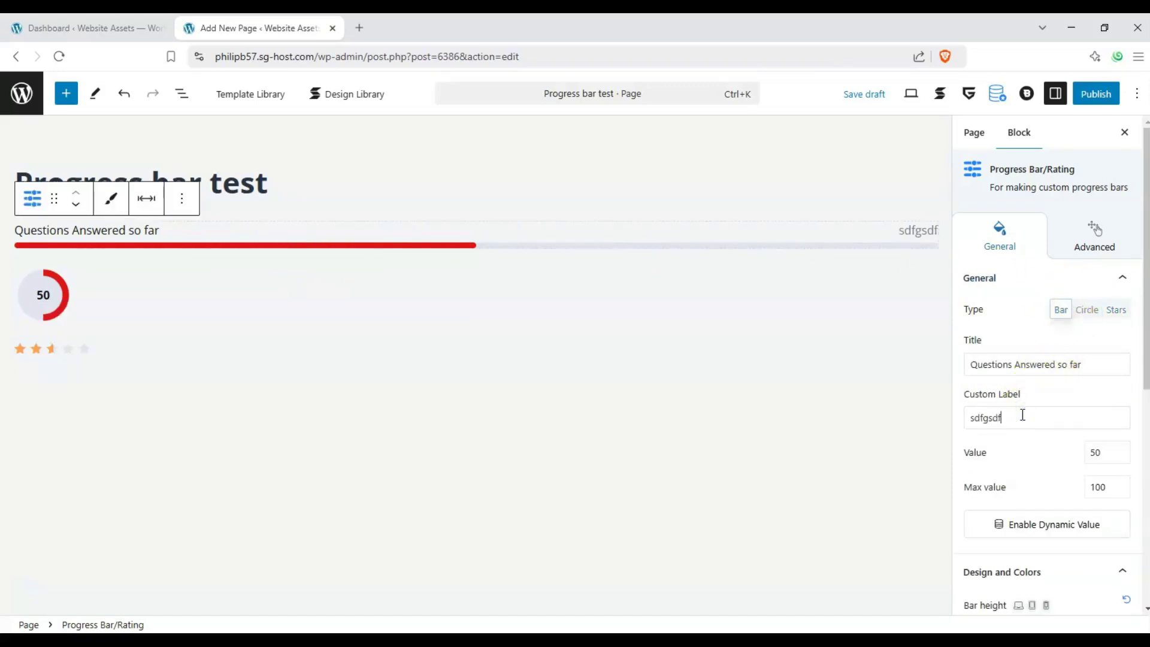
- Clear the custom label of the "Questions Answered so far" bar and set its value to 34 with a maximum of 50
{"action": "left_click_drag", "start_coordinate": [1006, 418], "coordinate": [955, 416]}
{"action": "key", "text": "BackSpace"}
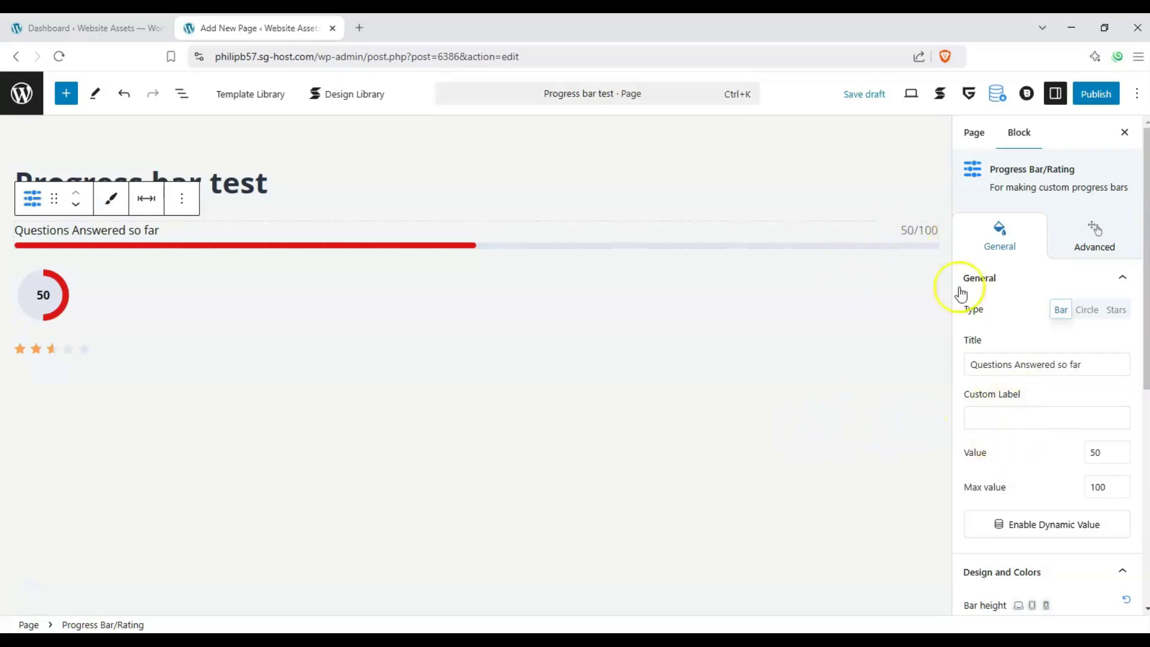
{"action": "left_click", "coordinate": [1112, 457]}
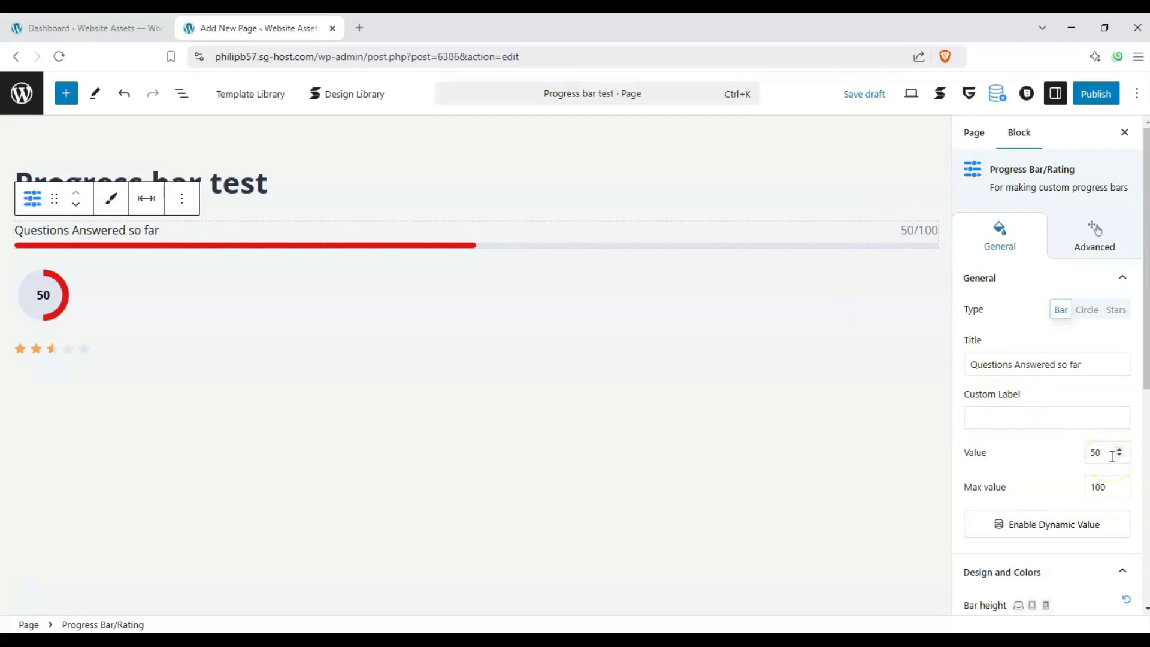
{"action": "left_click_drag", "start_coordinate": [1113, 456], "coordinate": [1078, 460]}
{"action": "type", "text": "34"}
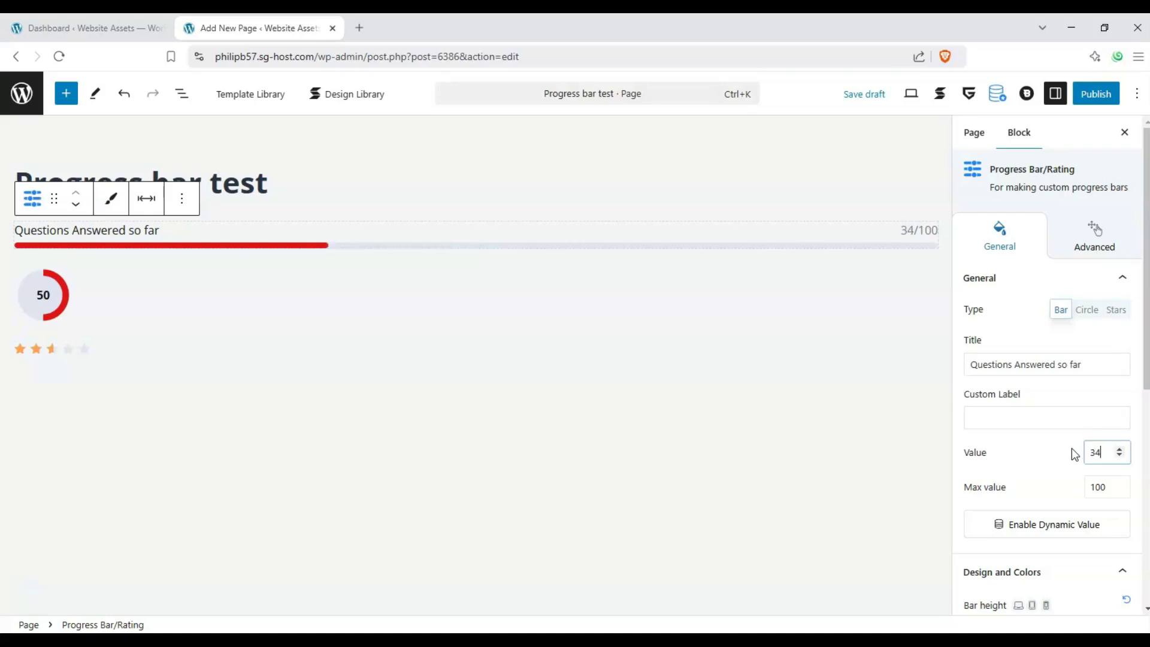
{"action": "left_click", "coordinate": [1104, 487]}
{"action": "left_click_drag", "start_coordinate": [1104, 486], "coordinate": [1026, 484]}
{"action": "type", "text": "50"}
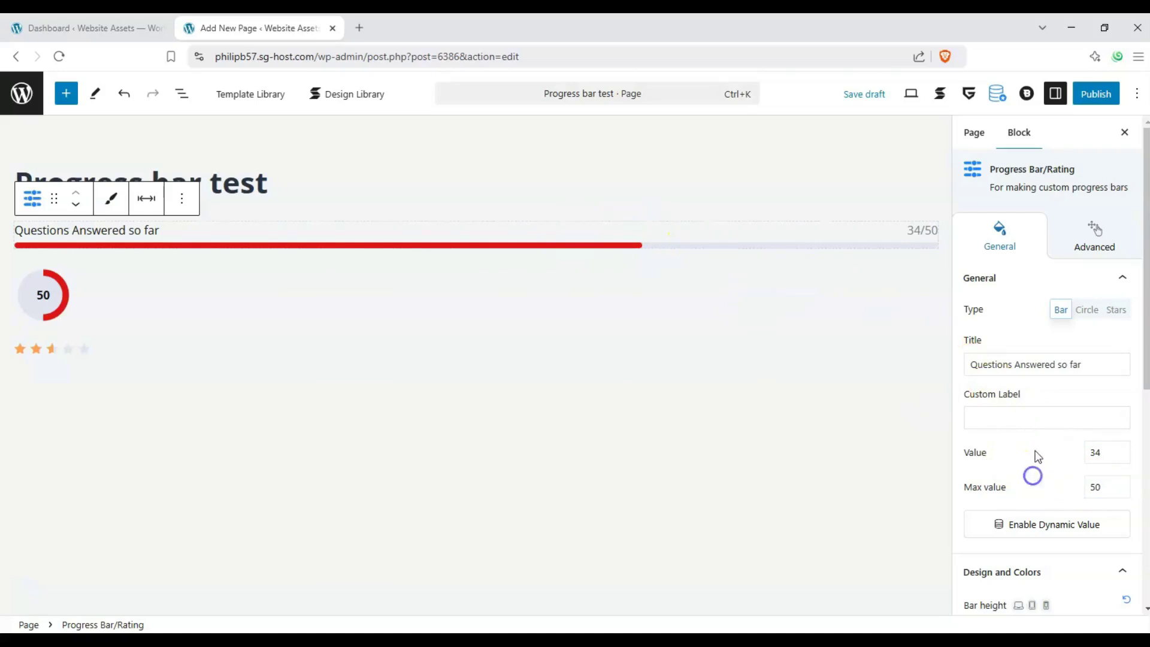
- Try the dynamic value option on the "Questions Answered so far" bar and turn it off again
{"action": "left_click", "coordinate": [1027, 530]}
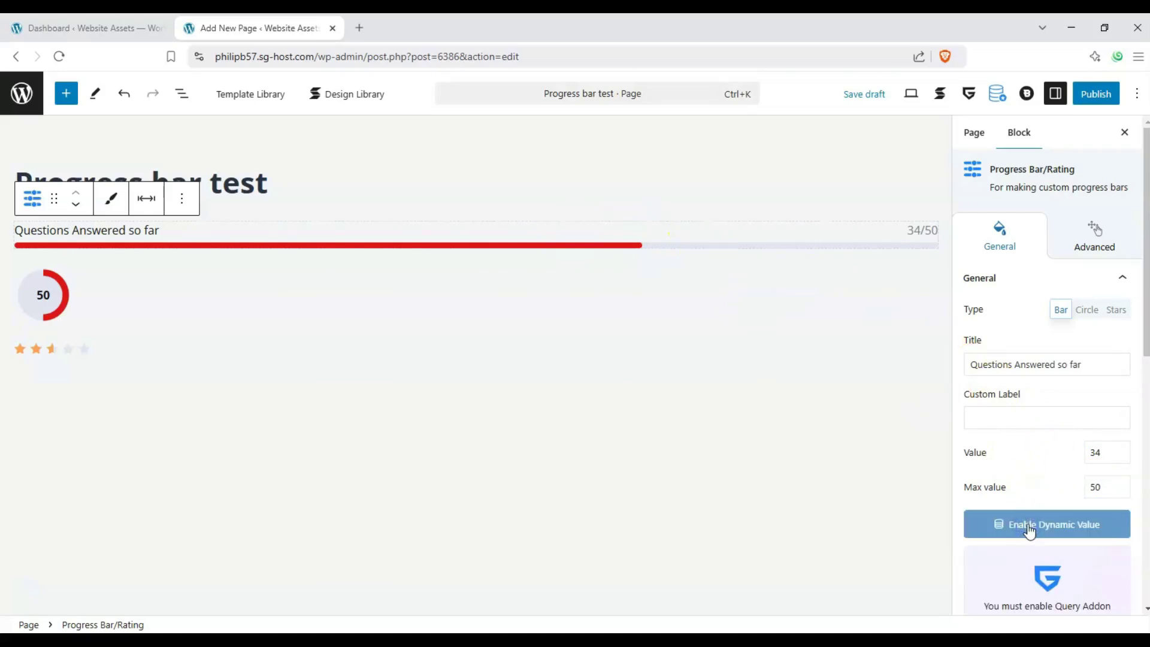
{"action": "scroll", "coordinate": [1028, 515], "scroll_direction": "down", "scroll_amount": 1}
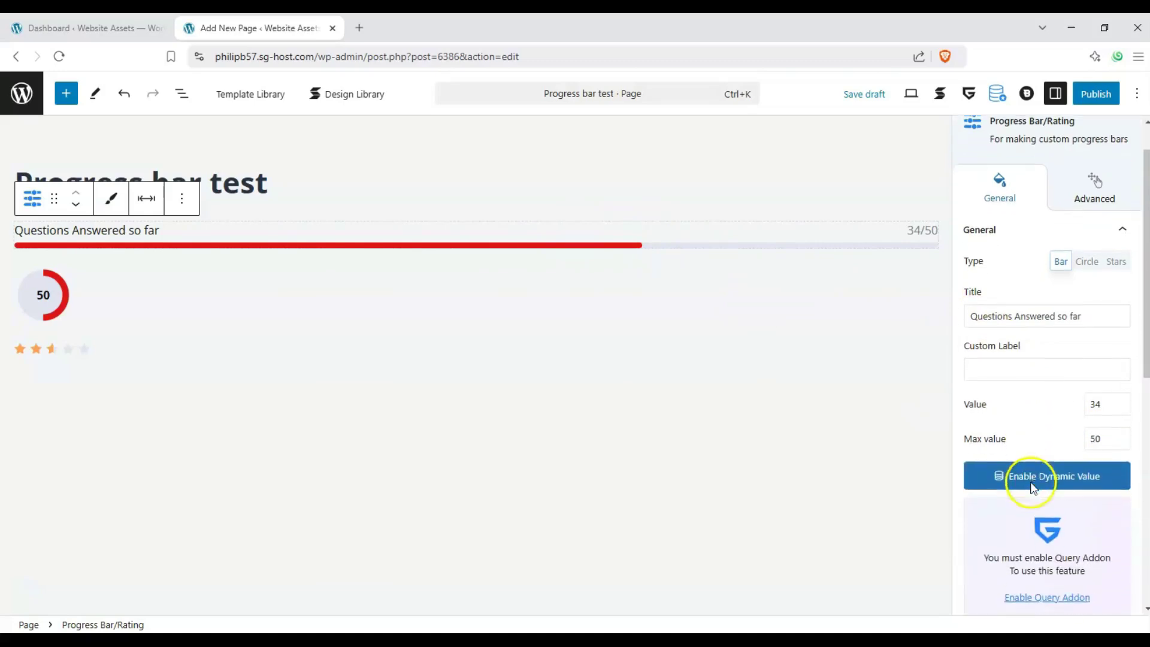
{"action": "left_click", "coordinate": [1031, 477]}
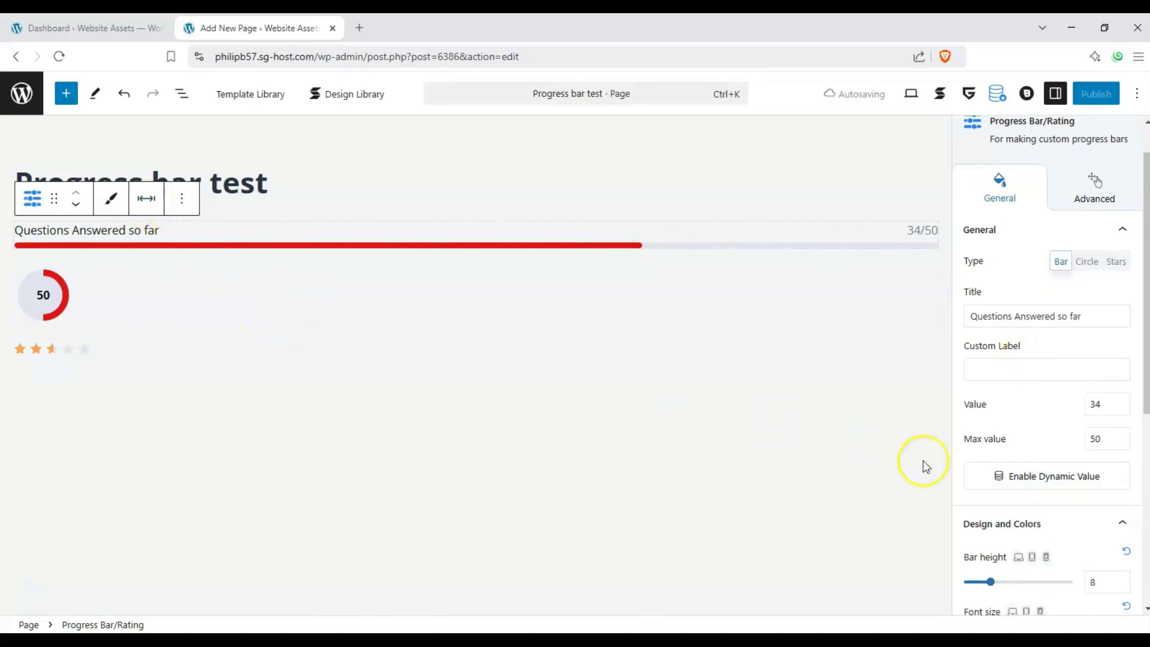
{"action": "left_click", "coordinate": [1020, 479]}
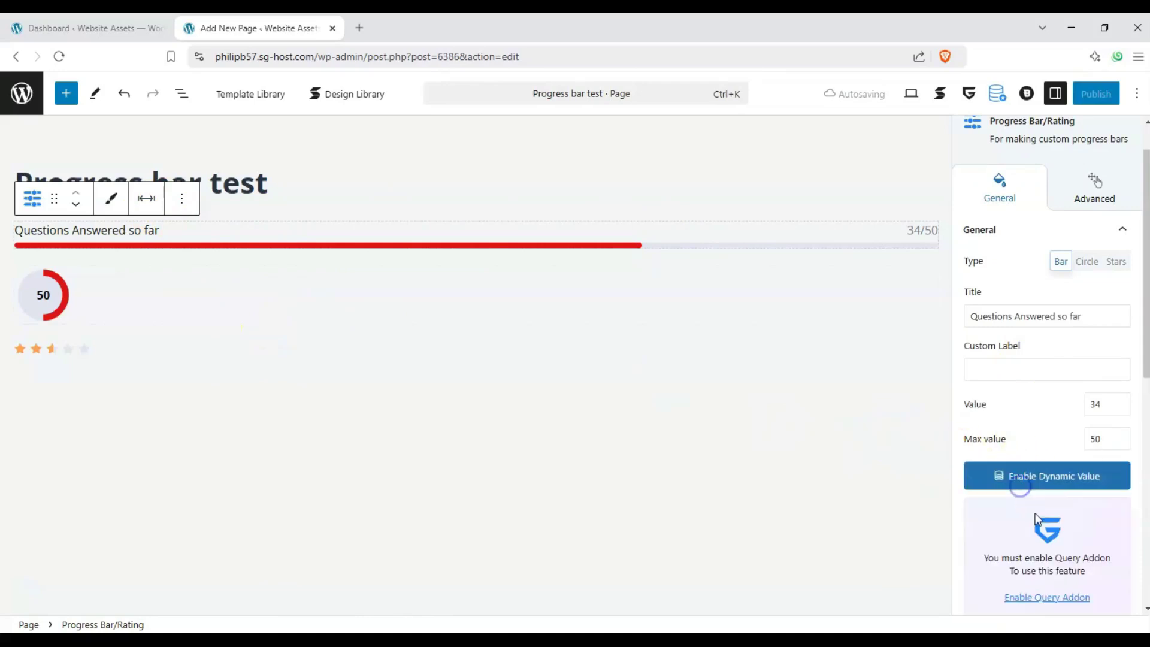
{"action": "left_click", "coordinate": [1064, 473]}
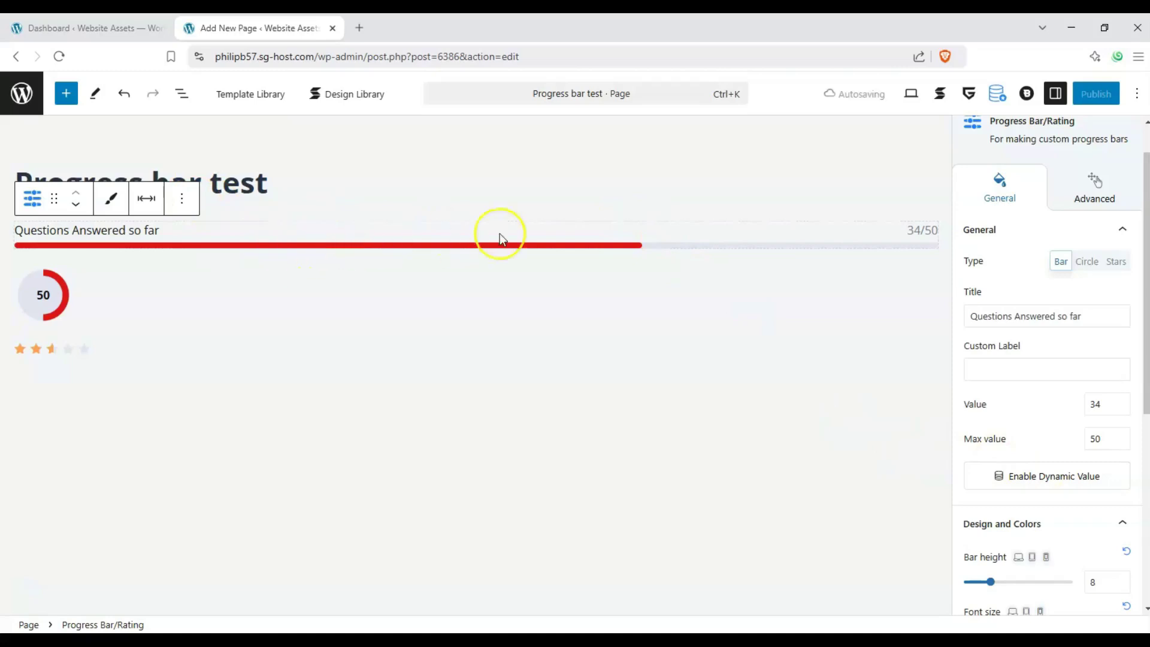
- Set the bar's height to 13, its font size to 28 and its border radius to 10
{"action": "scroll", "coordinate": [1057, 341], "scroll_direction": "down", "scroll_amount": 2}
{"action": "scroll", "coordinate": [1039, 370], "scroll_direction": "down", "scroll_amount": 2}
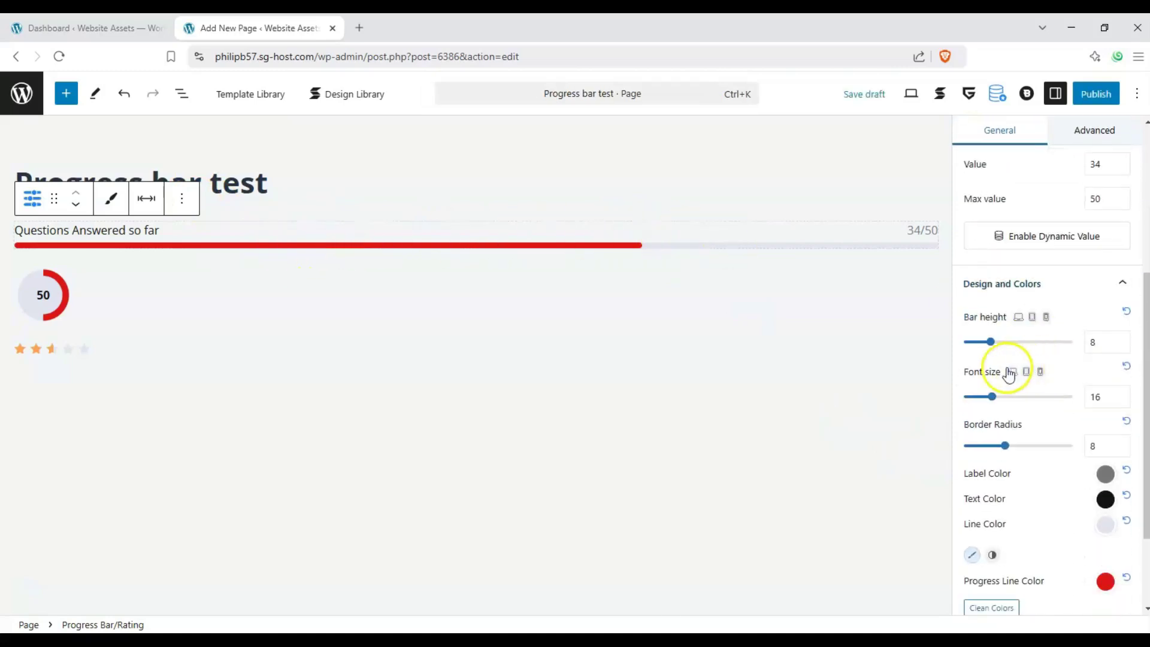
{"action": "scroll", "coordinate": [992, 355], "scroll_direction": "up", "scroll_amount": 1}
{"action": "mouse_move", "coordinate": [998, 394]}
{"action": "left_mouse_down"}
{"action": "mouse_move", "coordinate": [988, 394]}
{"action": "mouse_move", "coordinate": [1010, 394]}
{"action": "left_mouse_up"}
{"action": "left_click", "coordinate": [1012, 446]}
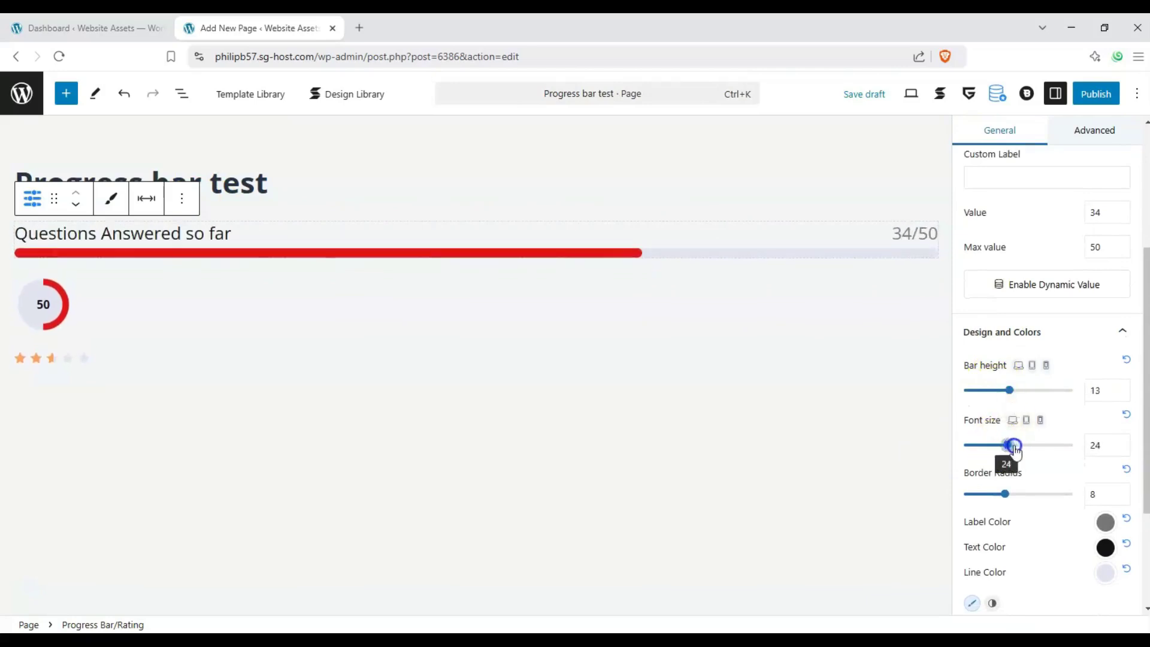
{"action": "left_click", "coordinate": [1016, 494]}
- Set the progress line color of the "Questions Answered so far" bar to blue #14A7DE
{"action": "scroll", "coordinate": [1057, 468], "scroll_direction": "down", "scroll_amount": 1}
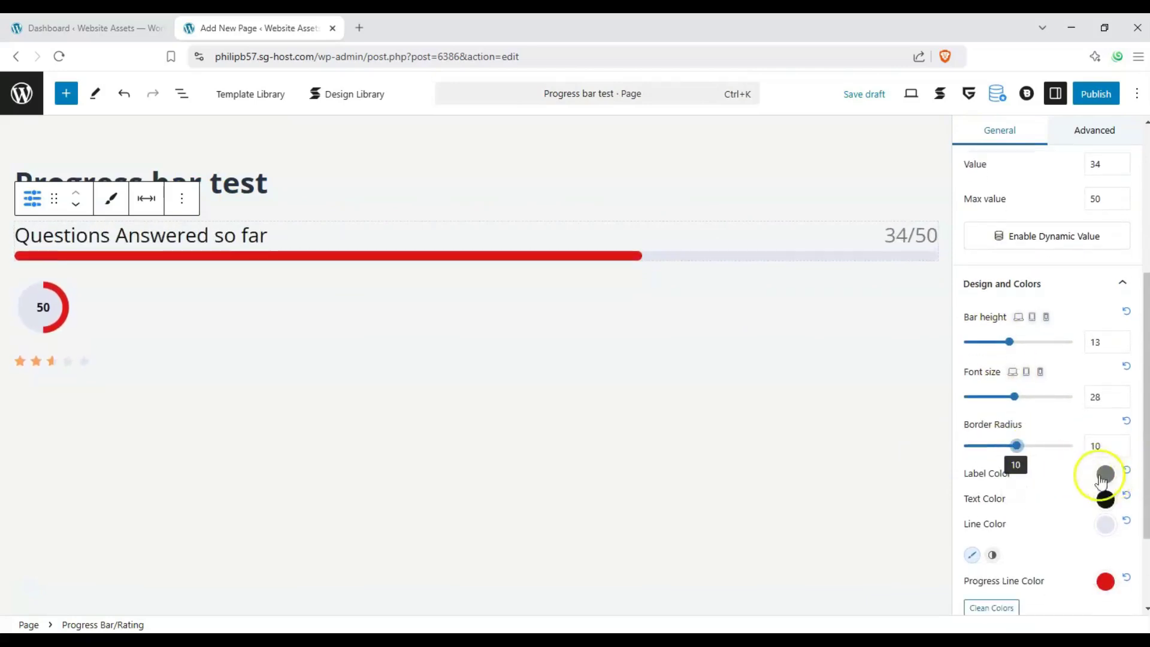
{"action": "scroll", "coordinate": [1072, 490], "scroll_direction": "down", "scroll_amount": 1}
{"action": "scroll", "coordinate": [1072, 490], "scroll_direction": "down", "scroll_amount": 1}
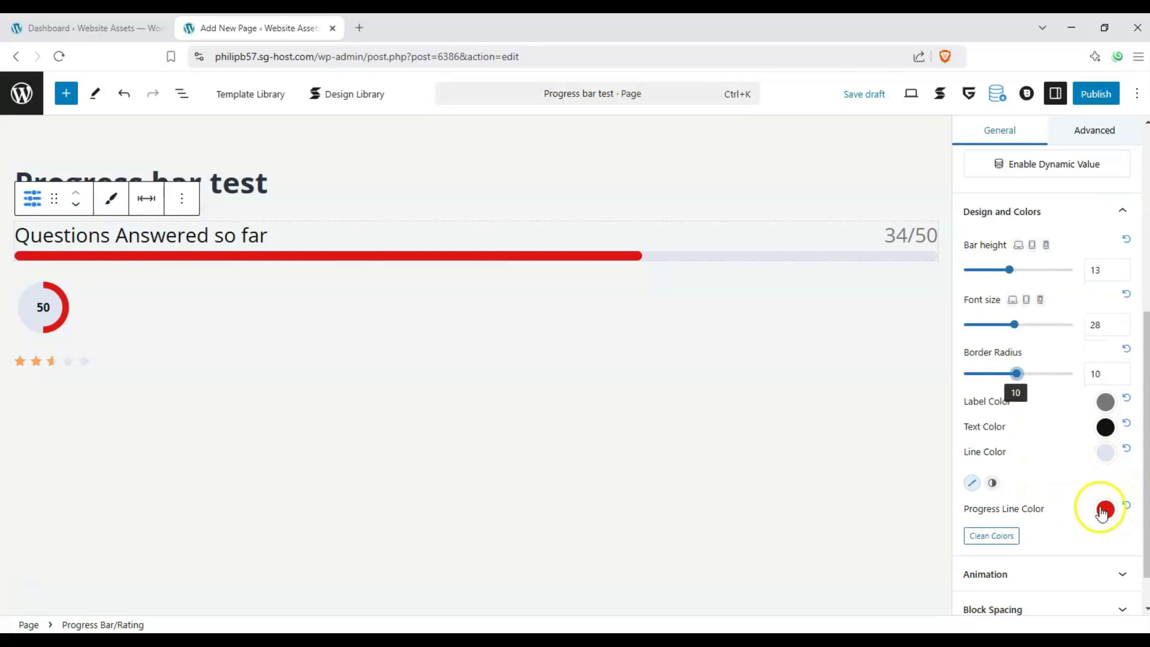
{"action": "left_click", "coordinate": [1104, 509]}
{"action": "left_click", "coordinate": [1033, 219]}
{"action": "left_click_drag", "start_coordinate": [1062, 227], "coordinate": [1049, 225]}
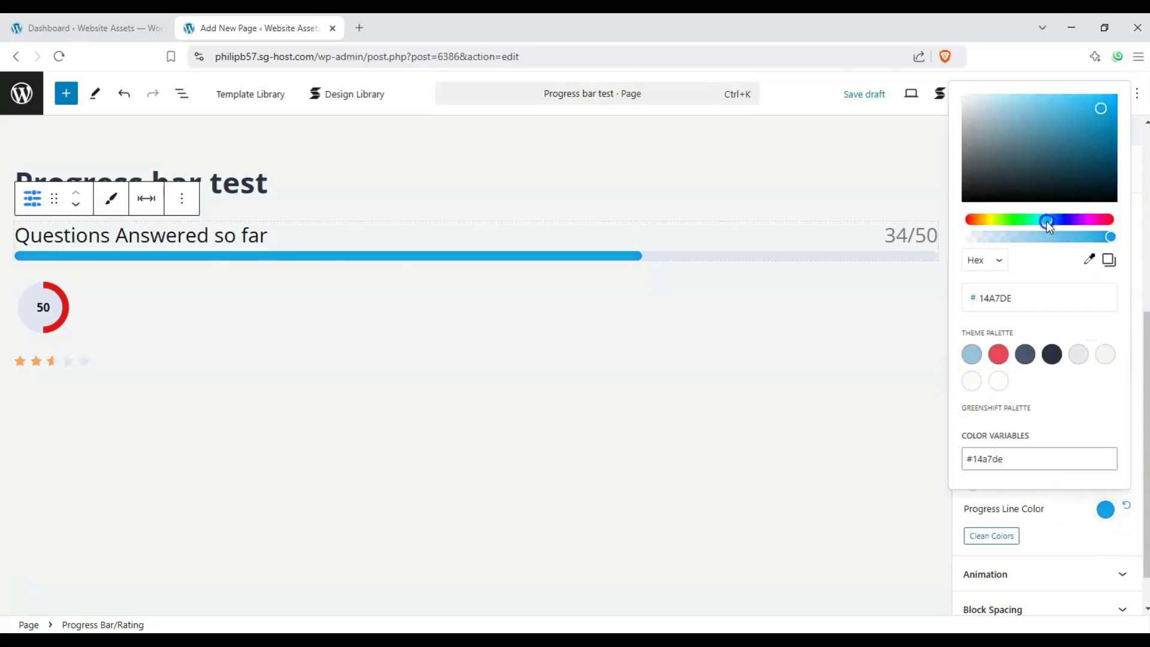
{"action": "left_click", "coordinate": [1079, 526]}
- Enable animation for the "Questions Answered so far" bar
{"action": "scroll", "coordinate": [1091, 532], "scroll_direction": "down", "scroll_amount": 1}
{"action": "left_click", "coordinate": [1108, 530]}
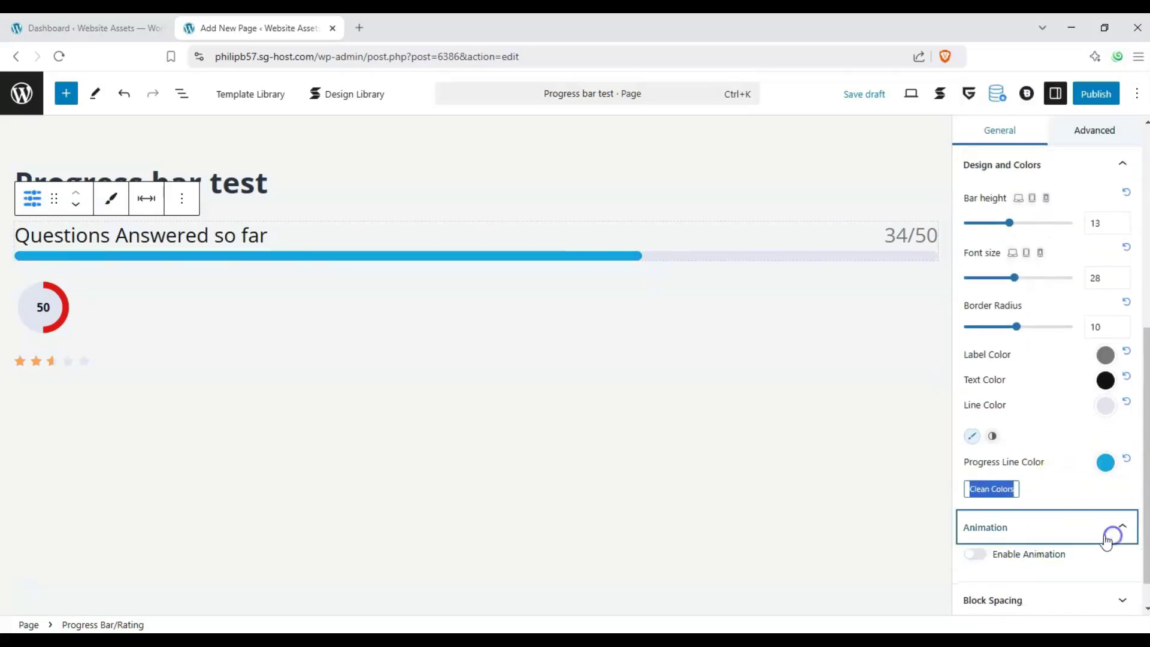
{"action": "left_click", "coordinate": [981, 557]}
- Examine the bar's block and label spacing options and its advanced animation, responsive, custom CSS, HTML anchor and visibility settings
{"action": "left_click", "coordinate": [1126, 557]}
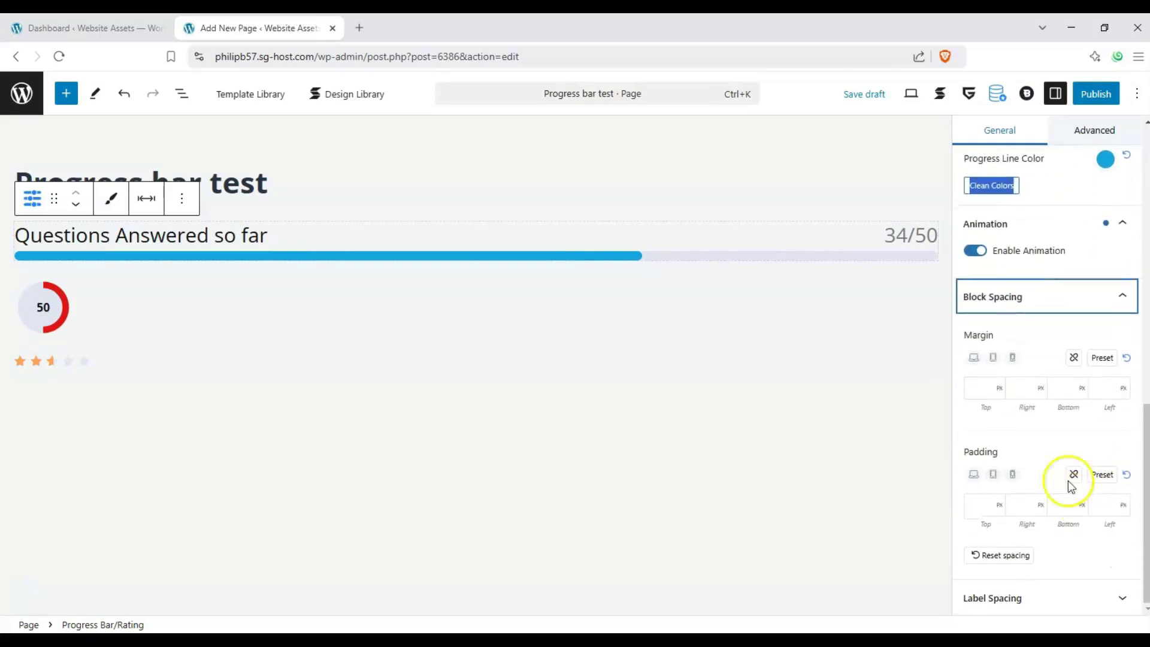
{"action": "left_click", "coordinate": [1123, 597]}
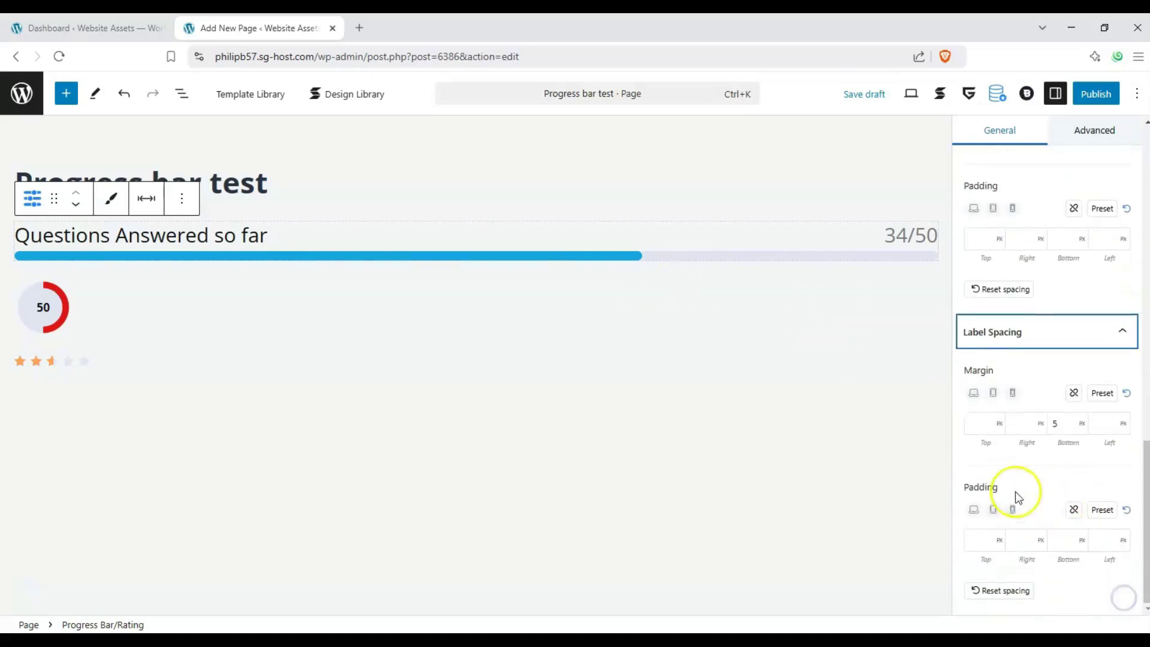
{"action": "scroll", "coordinate": [1014, 334], "scroll_direction": "up", "scroll_amount": 8}
{"action": "left_click", "coordinate": [1097, 132]}
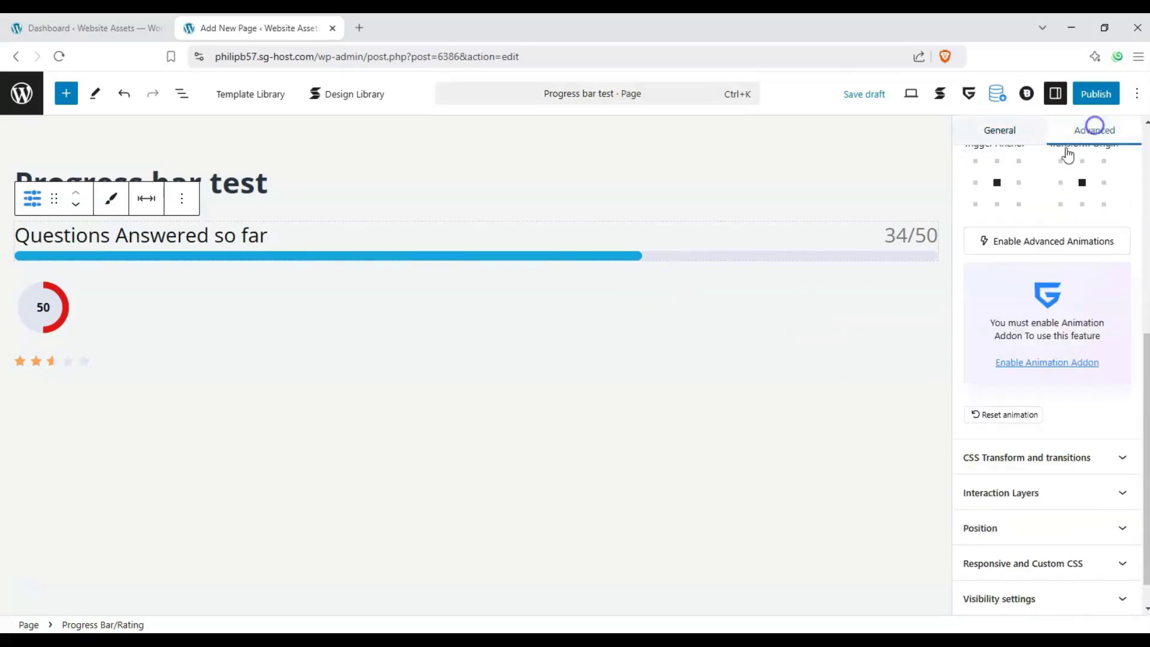
{"action": "scroll", "coordinate": [1018, 298], "scroll_direction": "up", "scroll_amount": 2}
{"action": "scroll", "coordinate": [1019, 297], "scroll_direction": "up", "scroll_amount": 5}
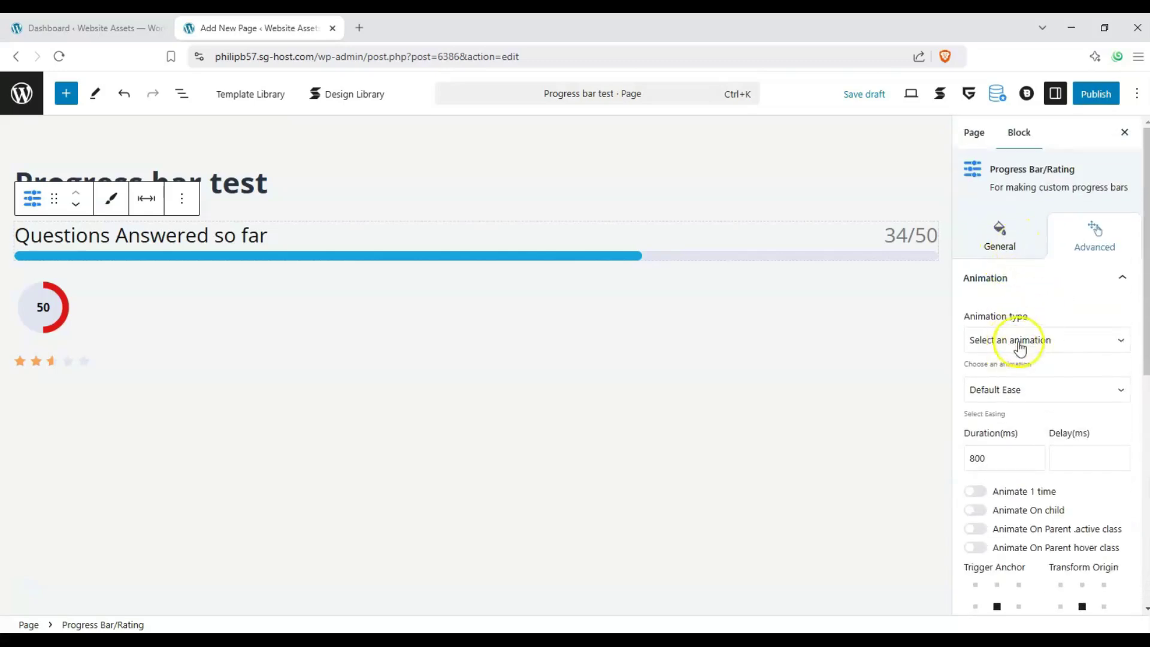
{"action": "scroll", "coordinate": [1075, 404], "scroll_direction": "down", "scroll_amount": 8}
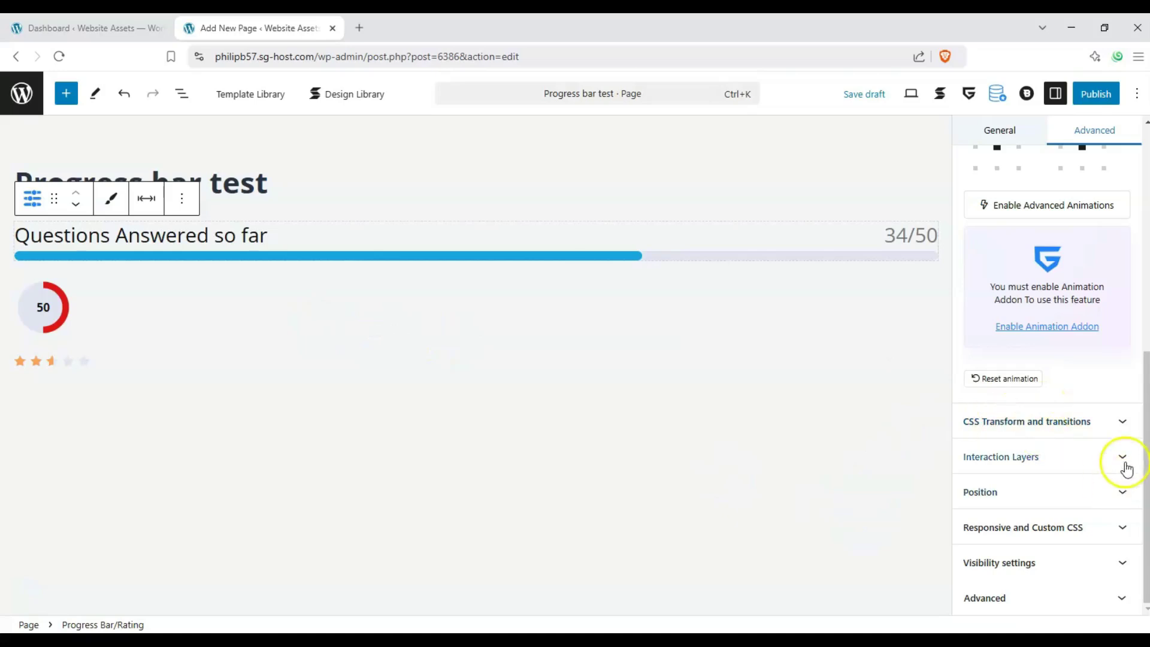
{"action": "left_click", "coordinate": [1122, 526]}
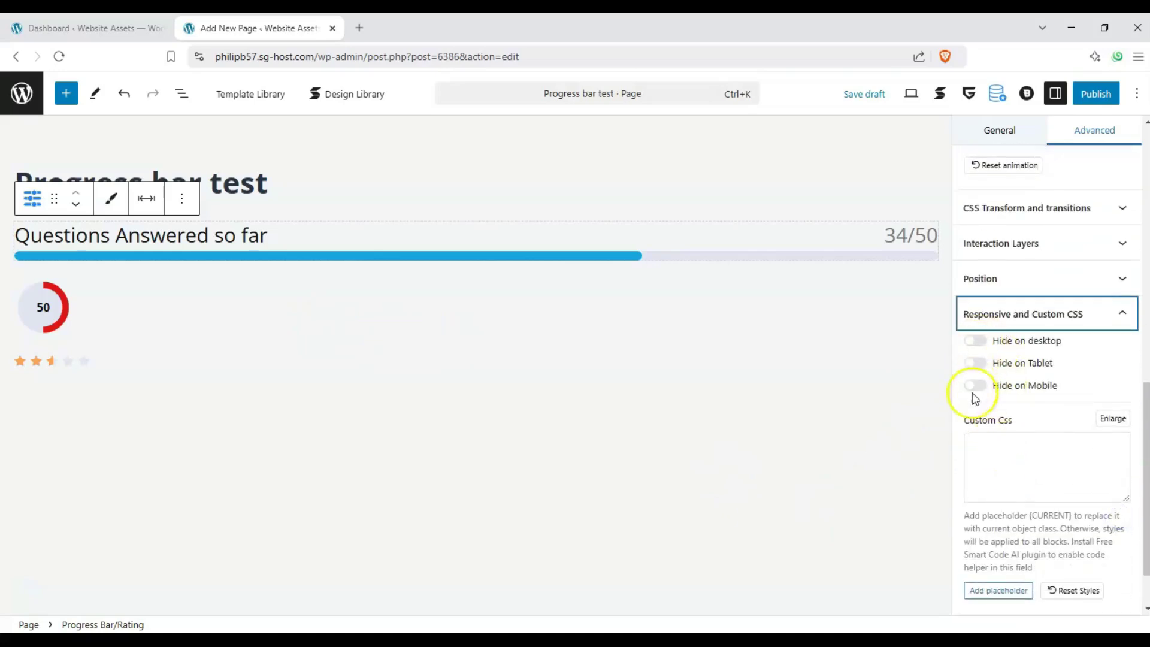
{"action": "left_click", "coordinate": [1122, 329]}
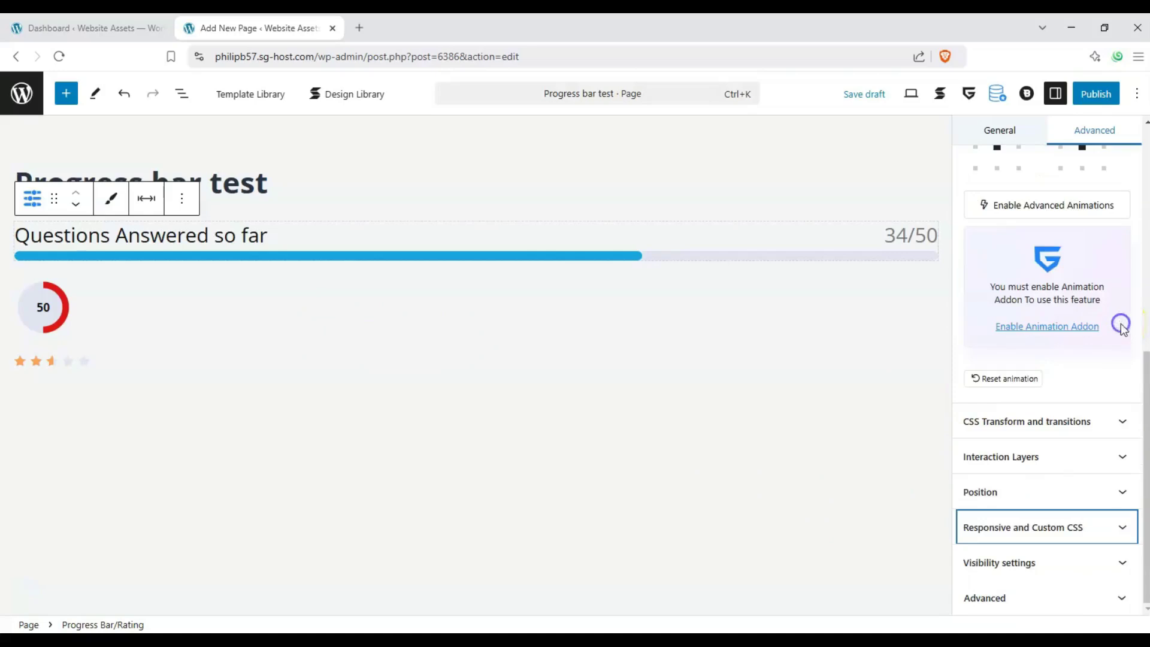
{"action": "left_click", "coordinate": [1096, 604]}
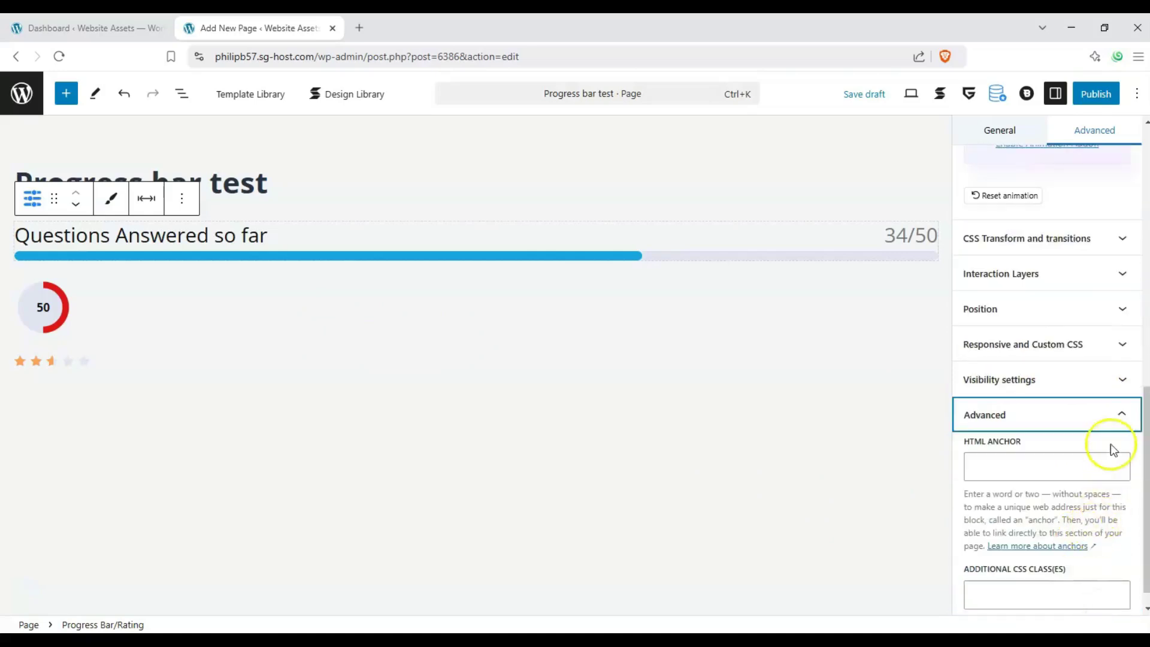
{"action": "left_click", "coordinate": [1098, 421]}
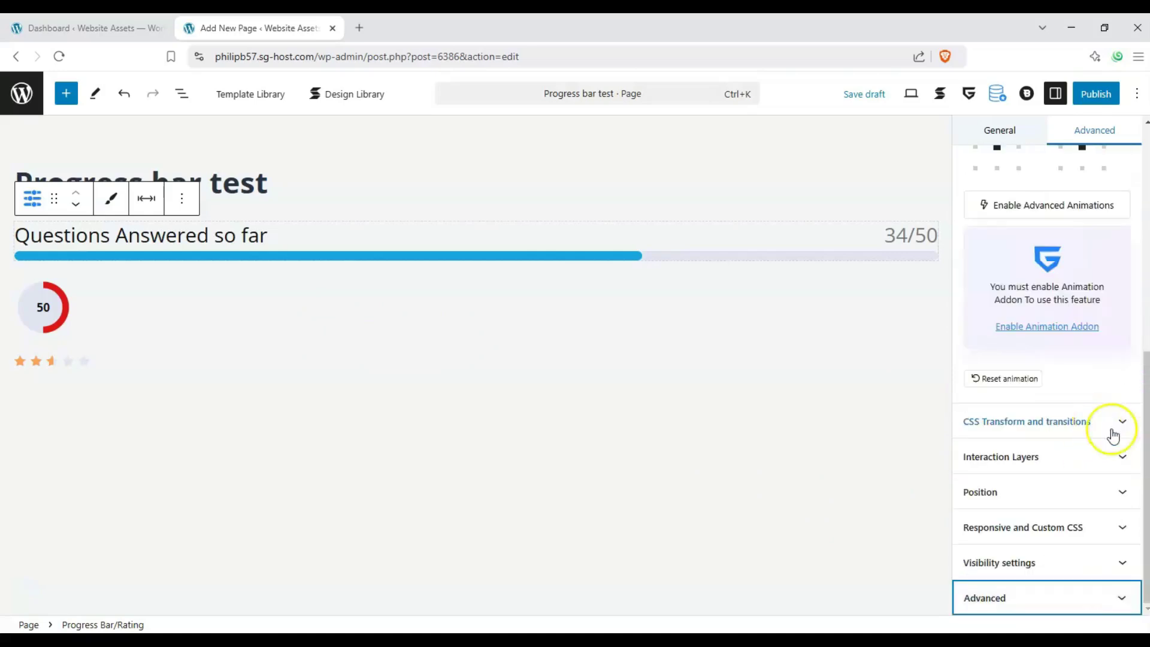
{"action": "left_click", "coordinate": [1114, 563]}
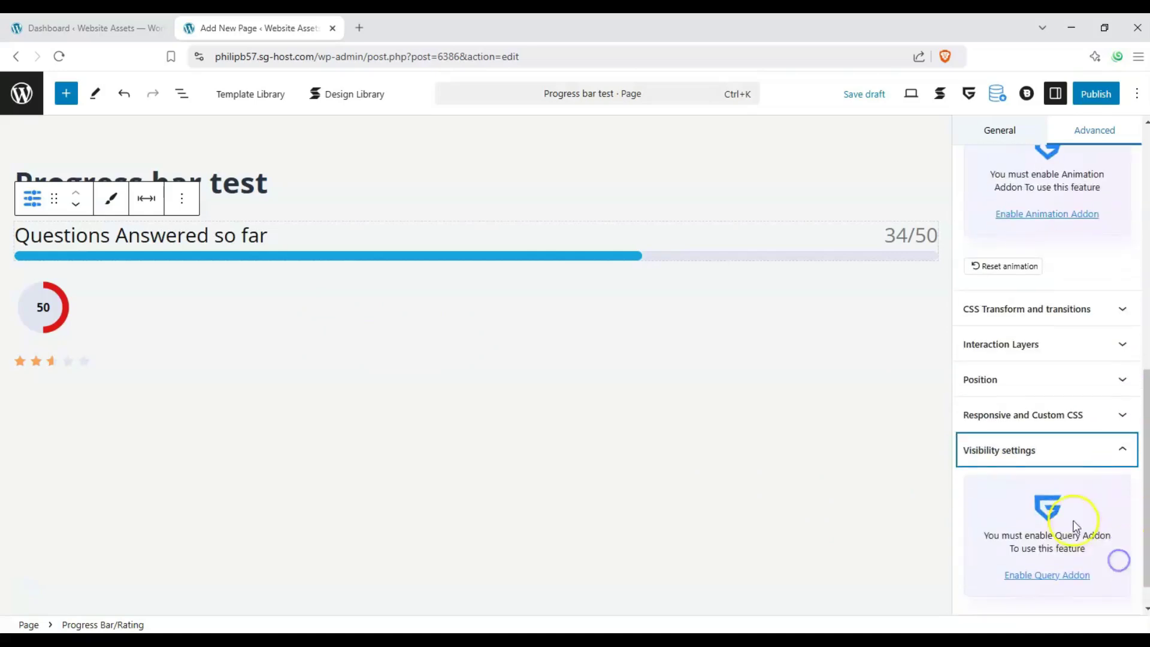
{"action": "left_click", "coordinate": [1101, 458]}
{"action": "scroll", "coordinate": [1058, 210], "scroll_direction": "up", "scroll_amount": 5}
{"action": "scroll", "coordinate": [1045, 223], "scroll_direction": "up", "scroll_amount": 3}
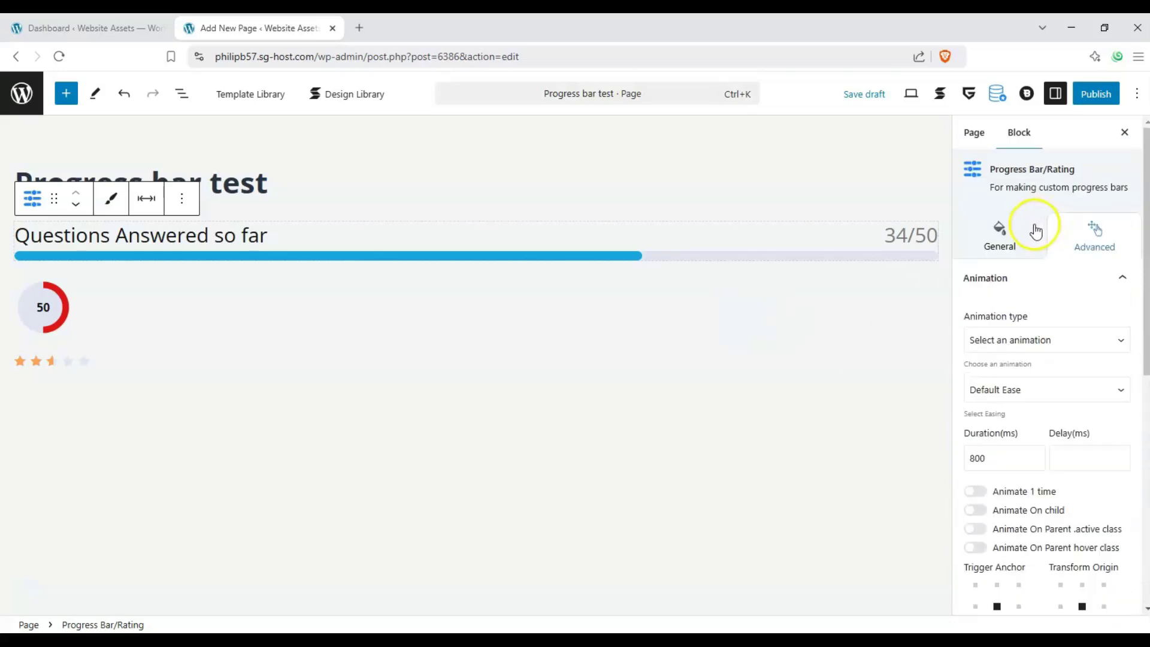
- Set the circle progress block's value to 77 and its maximum value to 100
{"action": "left_click", "coordinate": [55, 314]}
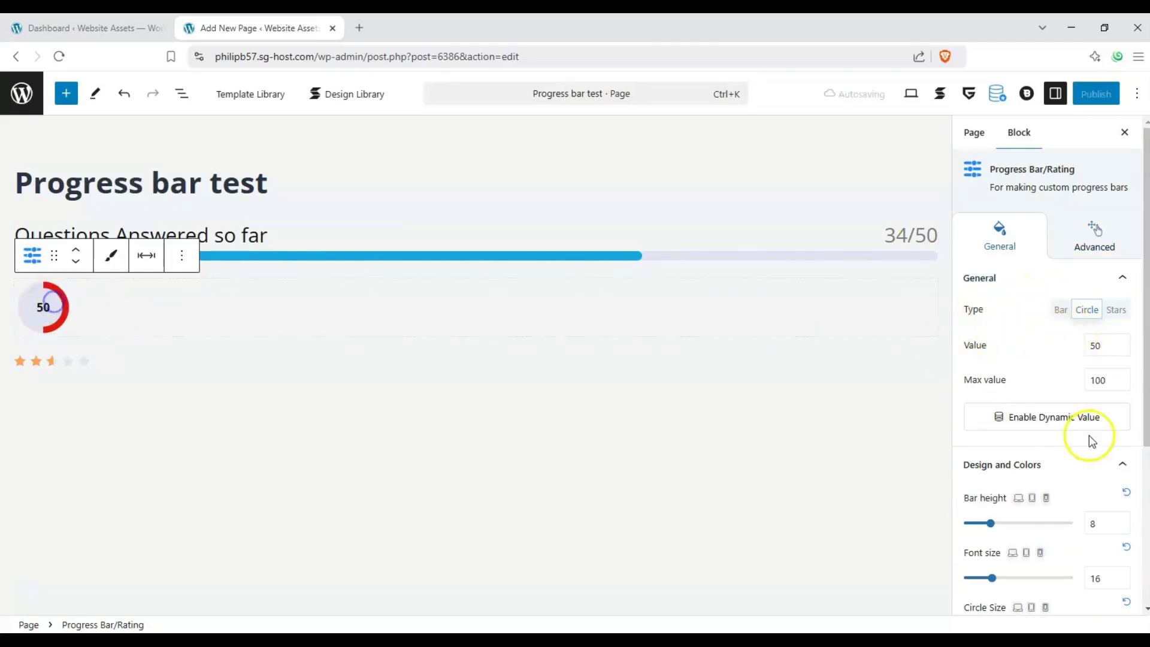
{"action": "scroll", "coordinate": [1071, 441], "scroll_direction": "down", "scroll_amount": 4}
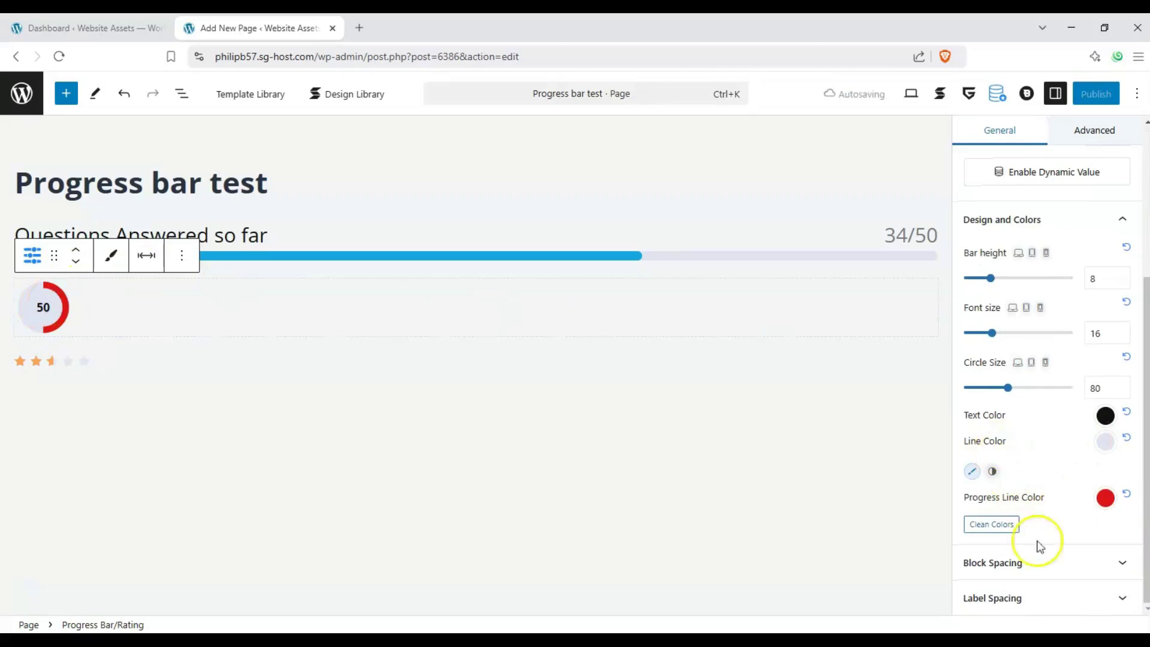
{"action": "scroll", "coordinate": [1055, 545], "scroll_direction": "up", "scroll_amount": 4}
{"action": "scroll", "coordinate": [1054, 545], "scroll_direction": "up", "scroll_amount": 1}
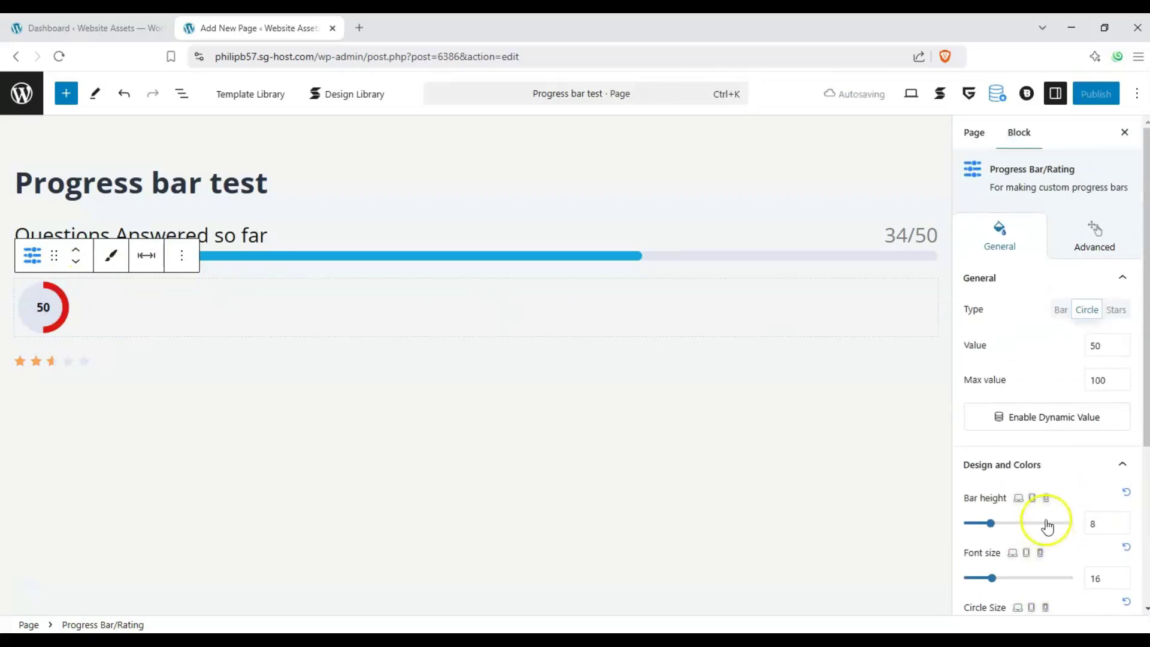
{"action": "left_click_drag", "start_coordinate": [1103, 339], "coordinate": [1060, 347]}
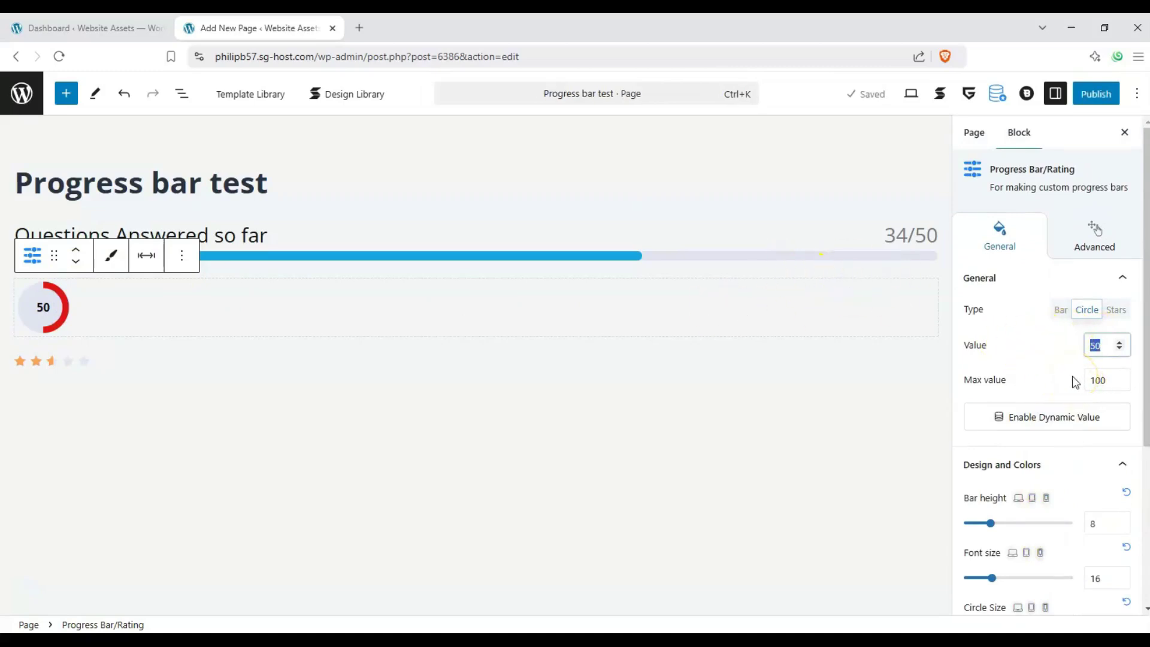
{"action": "type", "text": "77"}
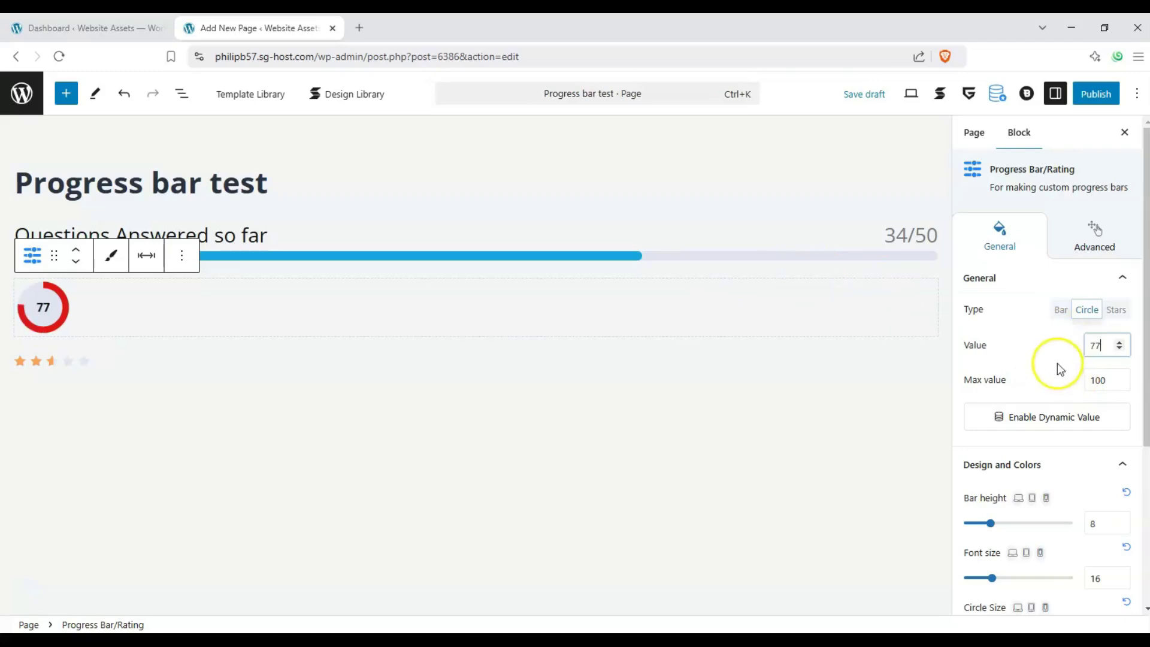
{"action": "double_click", "coordinate": [1086, 381]}
{"action": "type", "text": "1"}
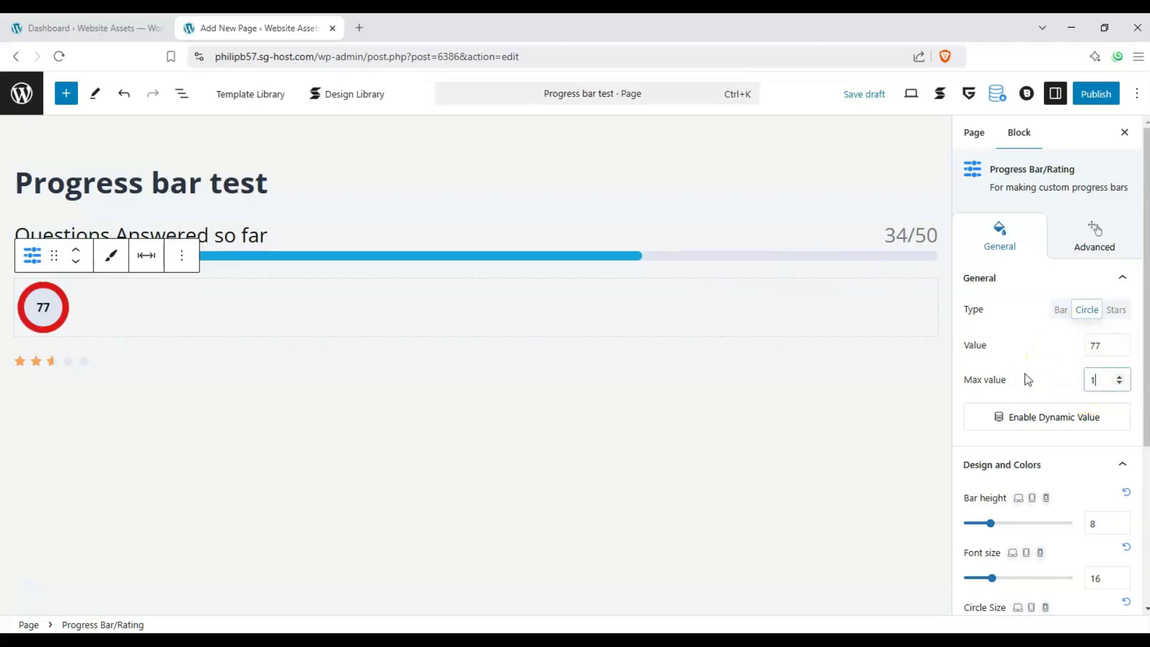
{"action": "type", "text": "000"}
{"action": "left_click", "coordinate": [855, 356]}
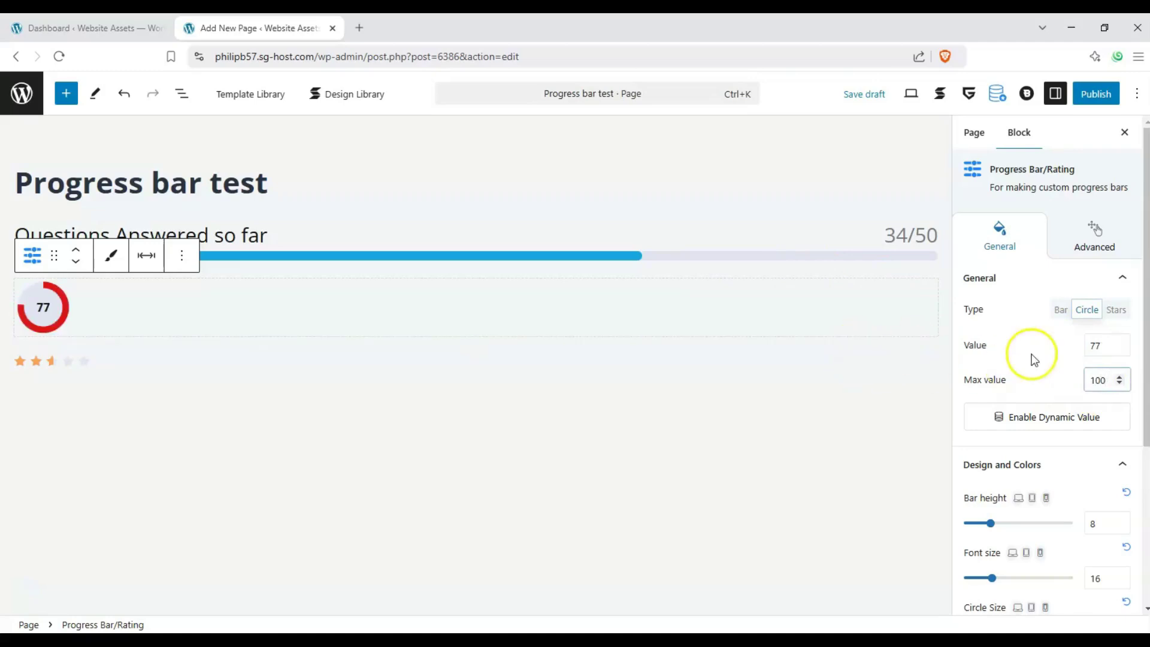
- Change the circle progress block's value to 43
{"action": "left_click", "coordinate": [1106, 352]}
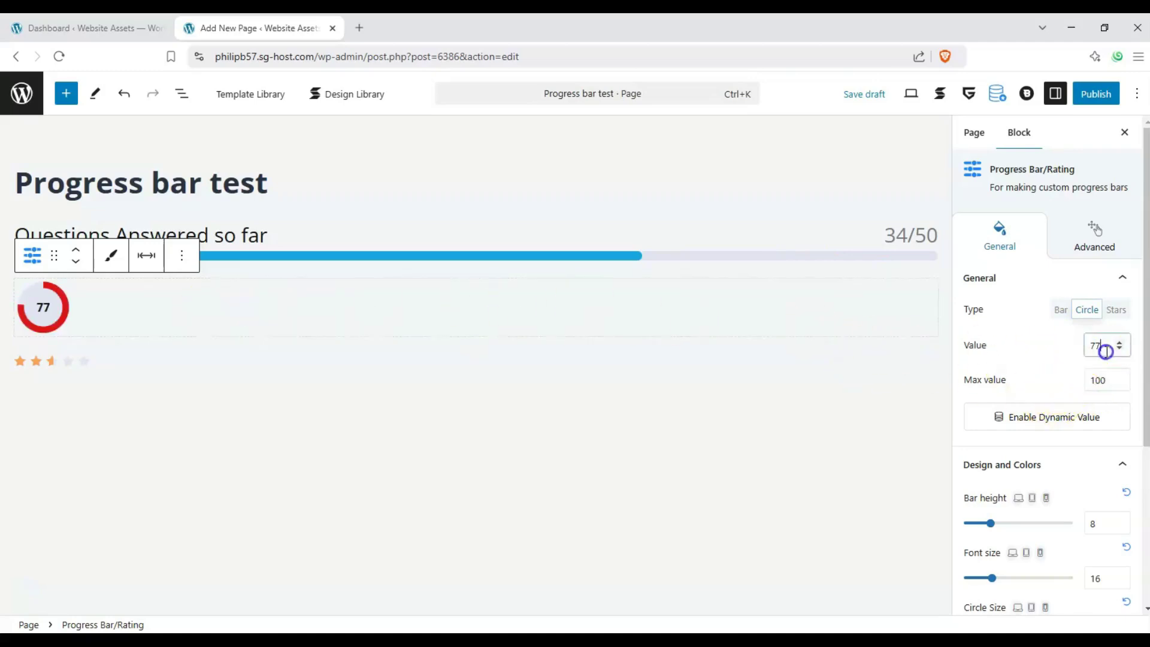
{"action": "type", "text": "43"}
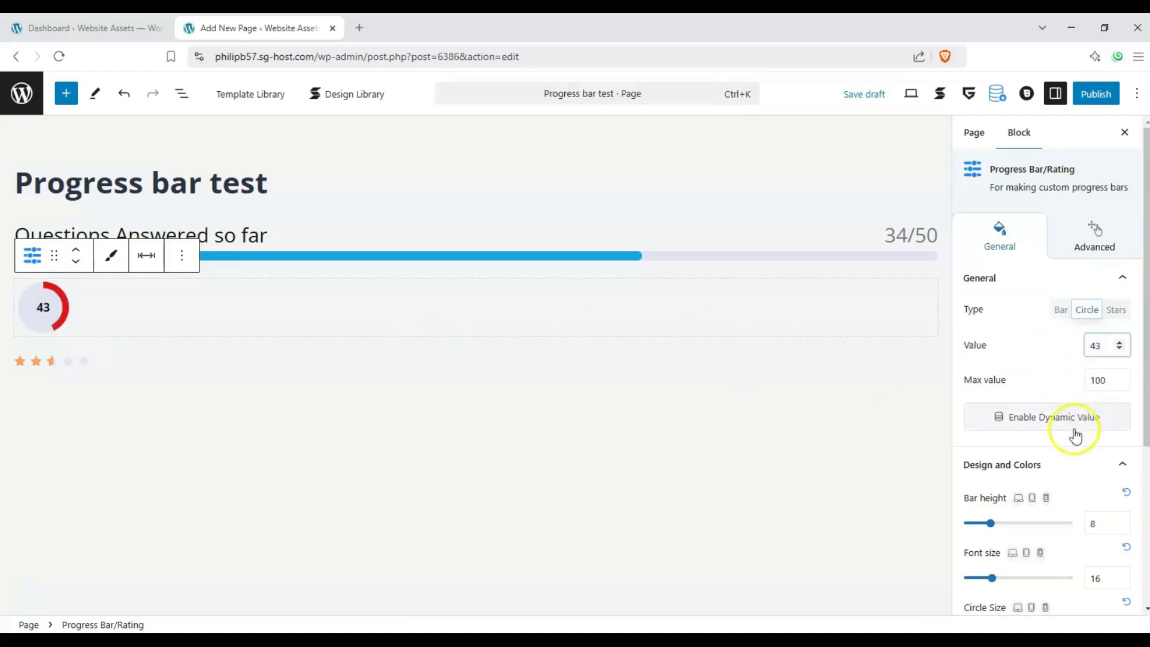
- Set the circle progress block's font size to 23 and its circle size to 116
{"action": "scroll", "coordinate": [1076, 434], "scroll_direction": "down", "scroll_amount": 2}
{"action": "left_click_drag", "start_coordinate": [991, 405], "coordinate": [1000, 406]}
{"action": "left_click_drag", "start_coordinate": [999, 455], "coordinate": [1010, 459]}
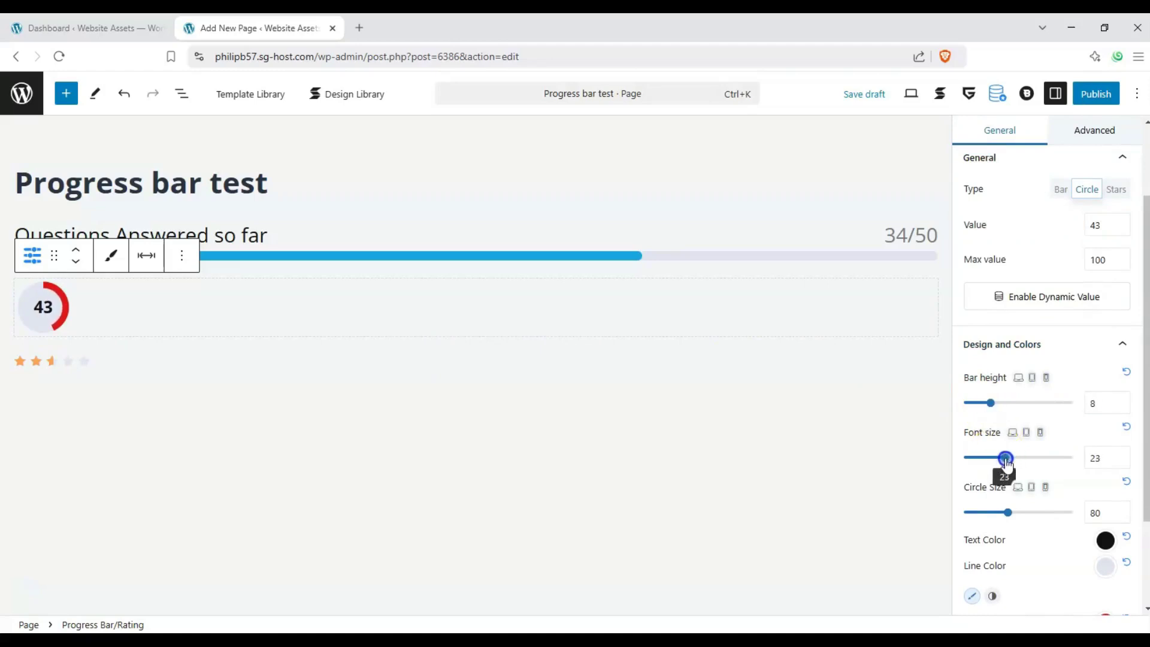
{"action": "left_click_drag", "start_coordinate": [1013, 513], "coordinate": [1028, 519]}
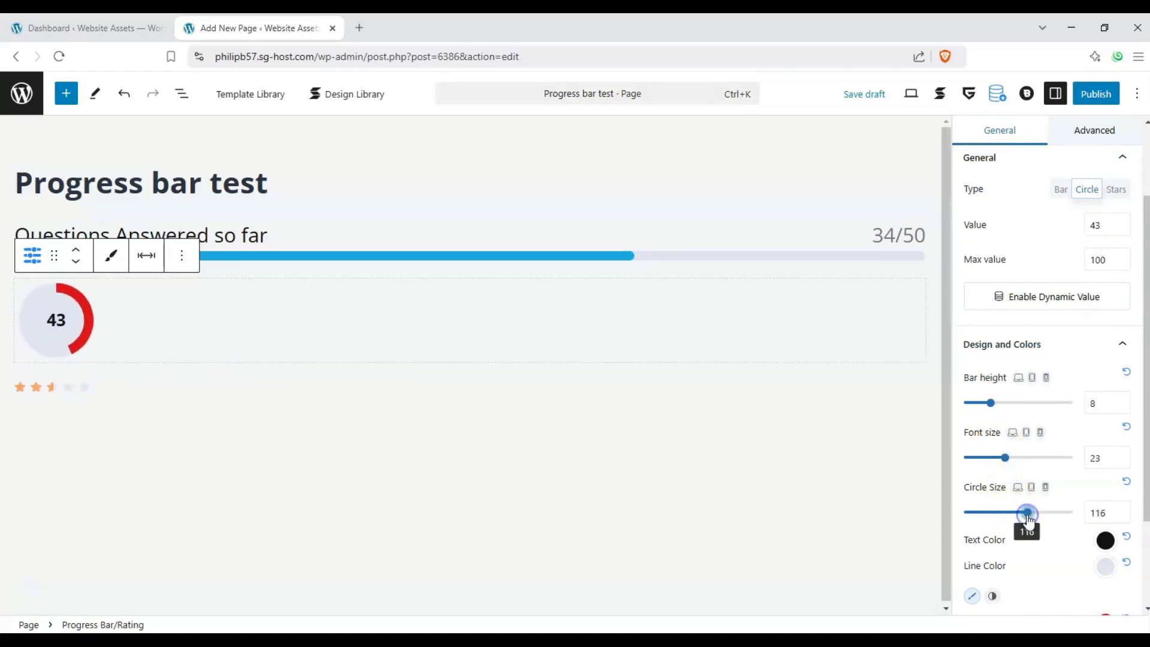
{"action": "scroll", "coordinate": [985, 371], "scroll_direction": "up", "scroll_amount": 2}
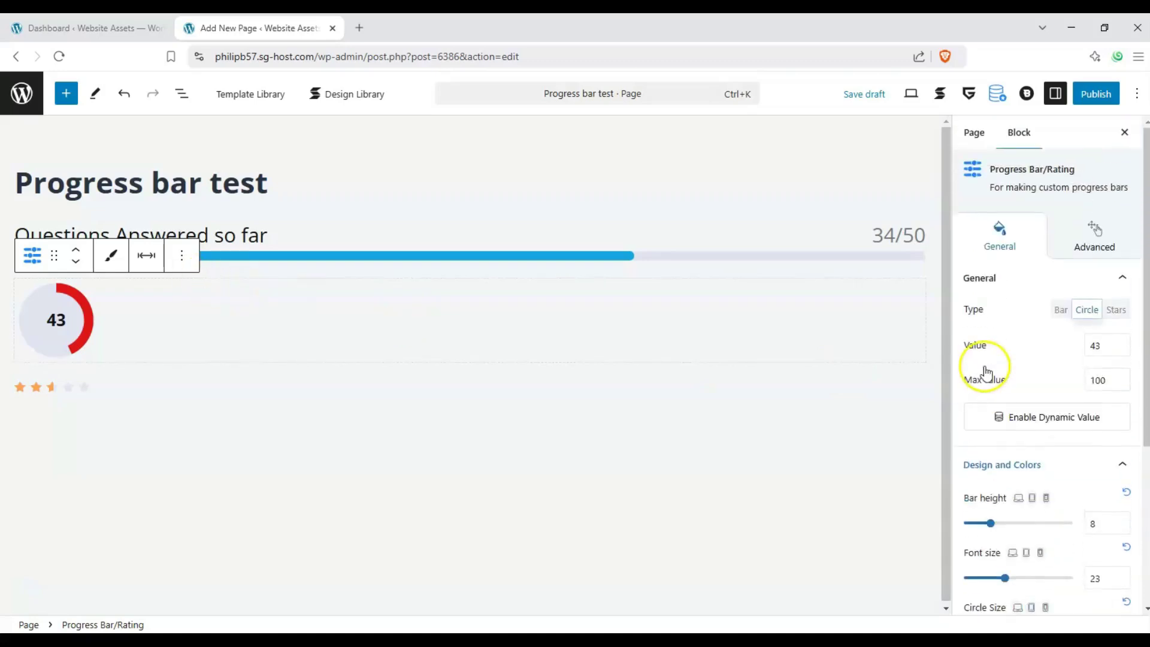
- Give the circle progress block a left margin of 100 px in its block spacing
{"action": "scroll", "coordinate": [986, 372], "scroll_direction": "down", "scroll_amount": 4}
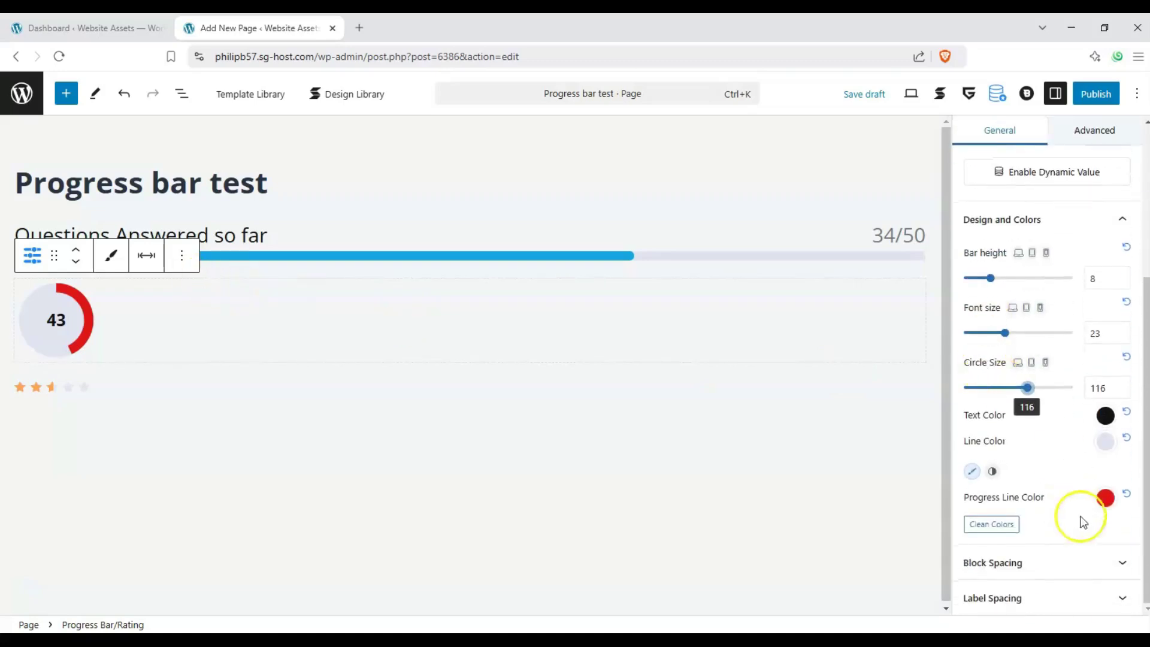
{"action": "left_click", "coordinate": [1121, 564]}
{"action": "left_click", "coordinate": [1115, 598]}
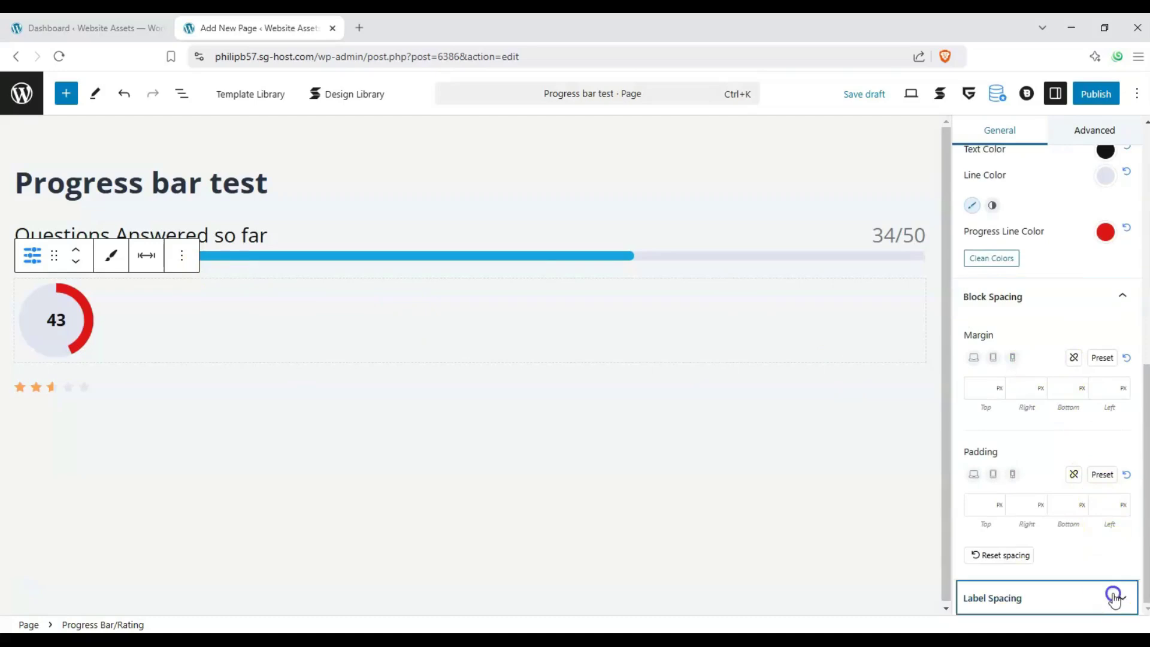
{"action": "scroll", "coordinate": [1009, 350], "scroll_direction": "up", "scroll_amount": 2}
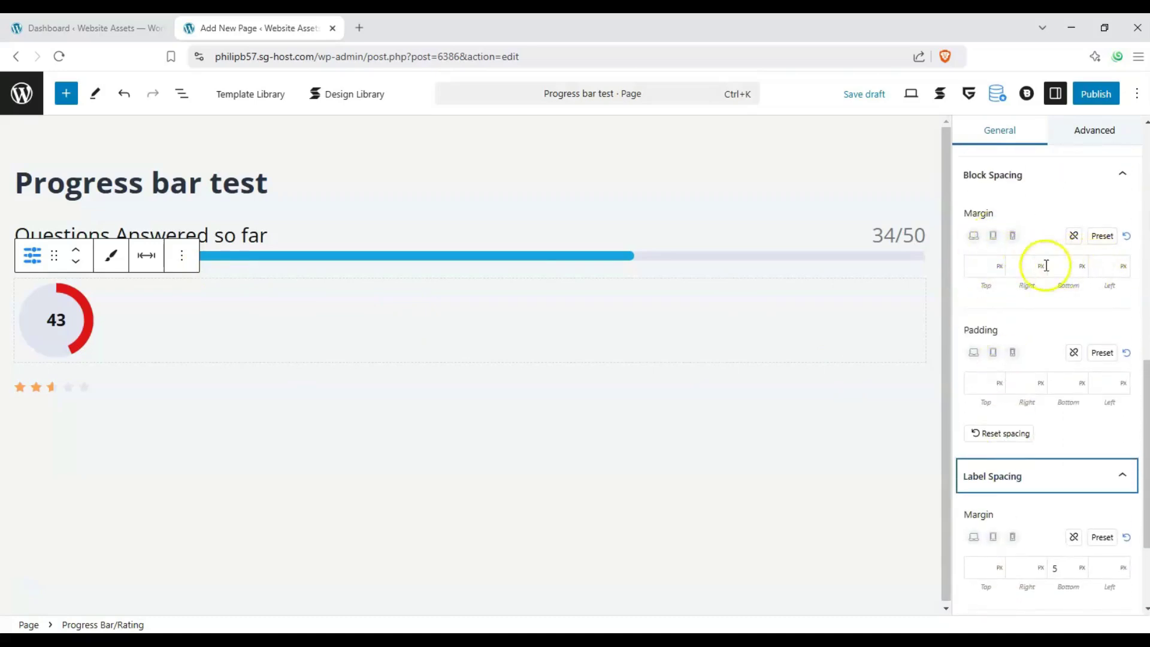
{"action": "left_click", "coordinate": [1093, 269]}
{"action": "type", "text": "1"}
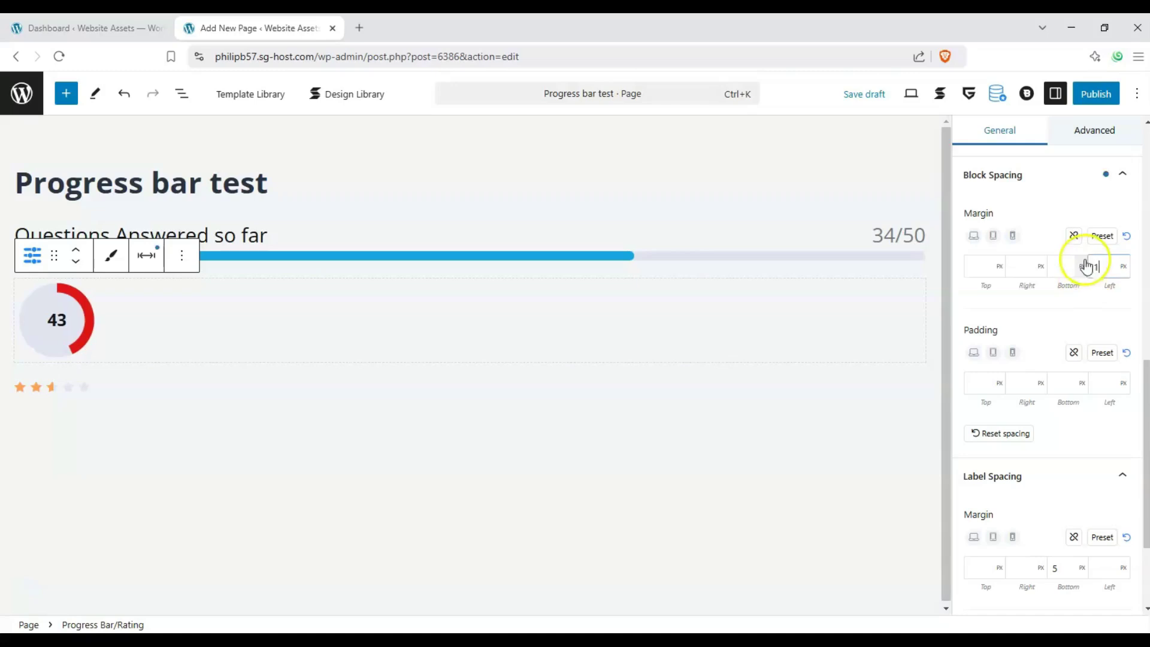
{"action": "type", "text": "00"}
{"action": "left_click", "coordinate": [1048, 316]}
{"action": "scroll", "coordinate": [1075, 307], "scroll_direction": "up", "scroll_amount": 2}
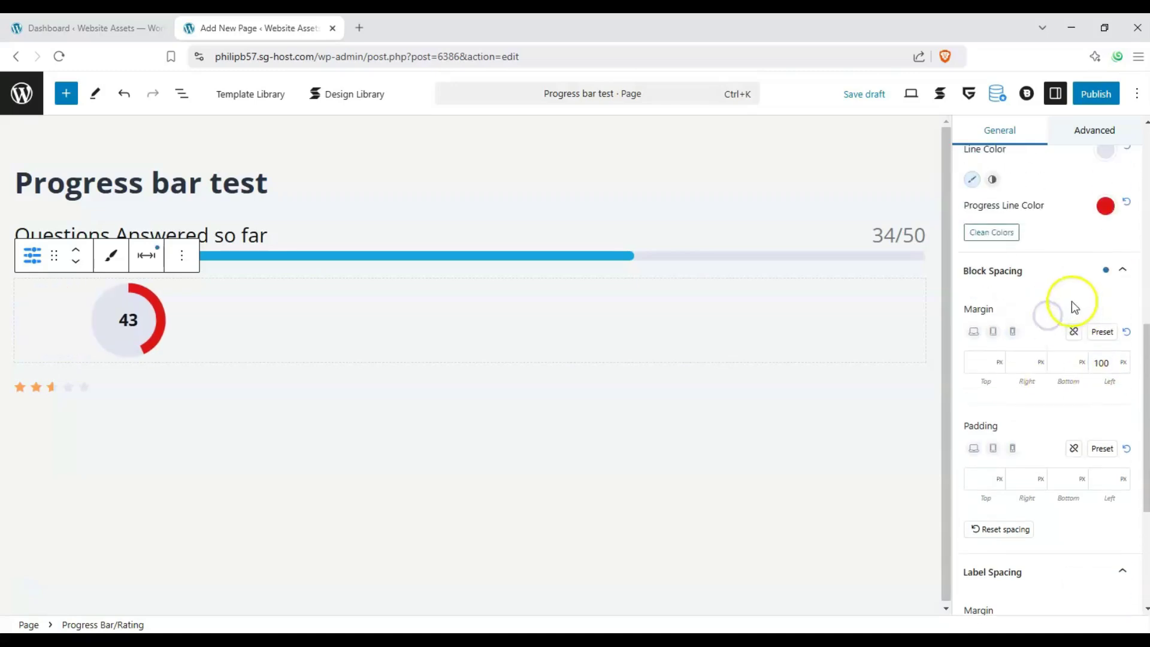
- Change the circle's progress line color to a muted dark green
{"action": "scroll", "coordinate": [1073, 299], "scroll_direction": "up", "scroll_amount": 2}
{"action": "left_click", "coordinate": [1105, 326]}
{"action": "left_click", "coordinate": [1014, 407]}
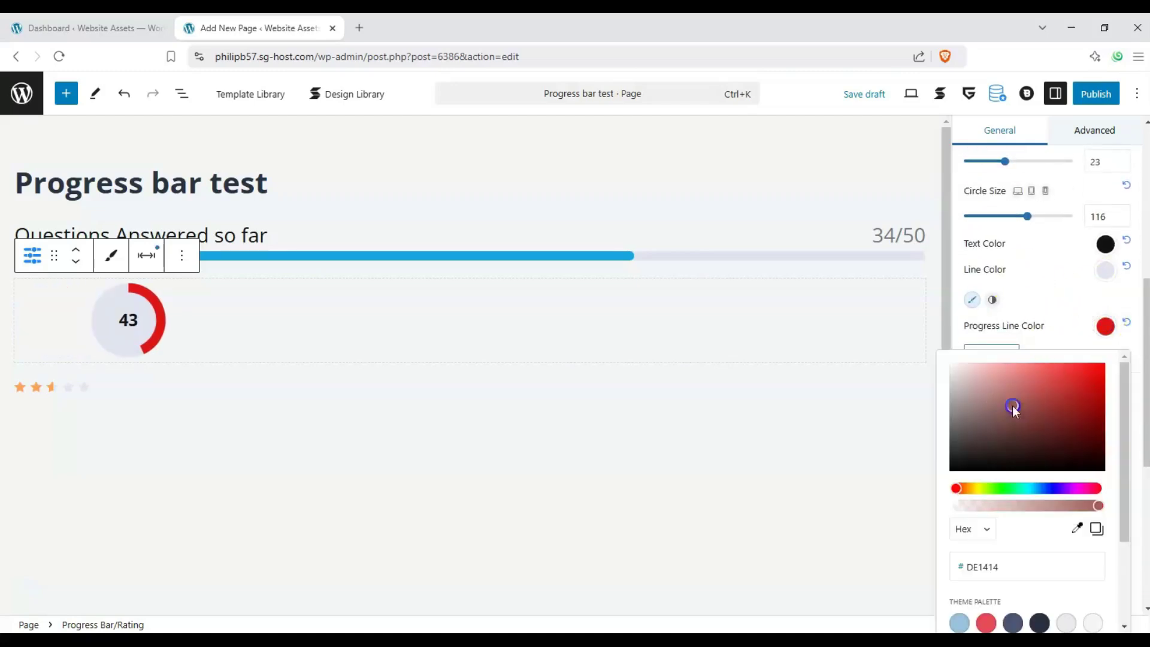
{"action": "left_click", "coordinate": [1002, 488]}
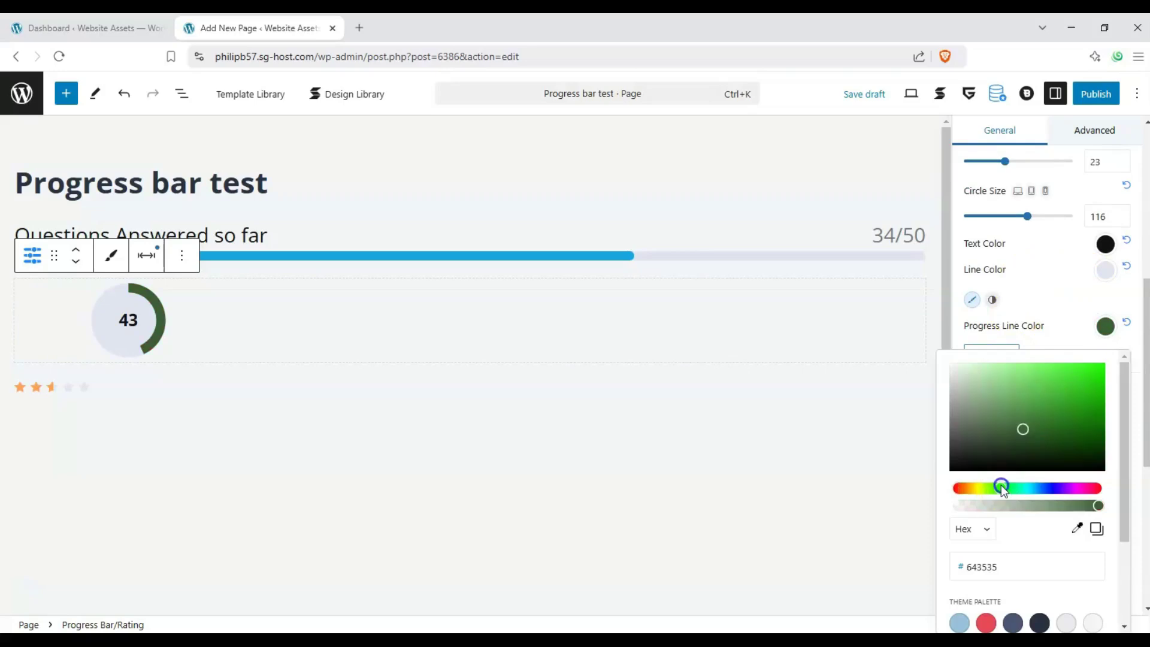
- Try values of 20 and 80 on the star rating block, and finish with a value of 90
{"action": "left_click", "coordinate": [60, 395]}
{"action": "left_click", "coordinate": [60, 393]}
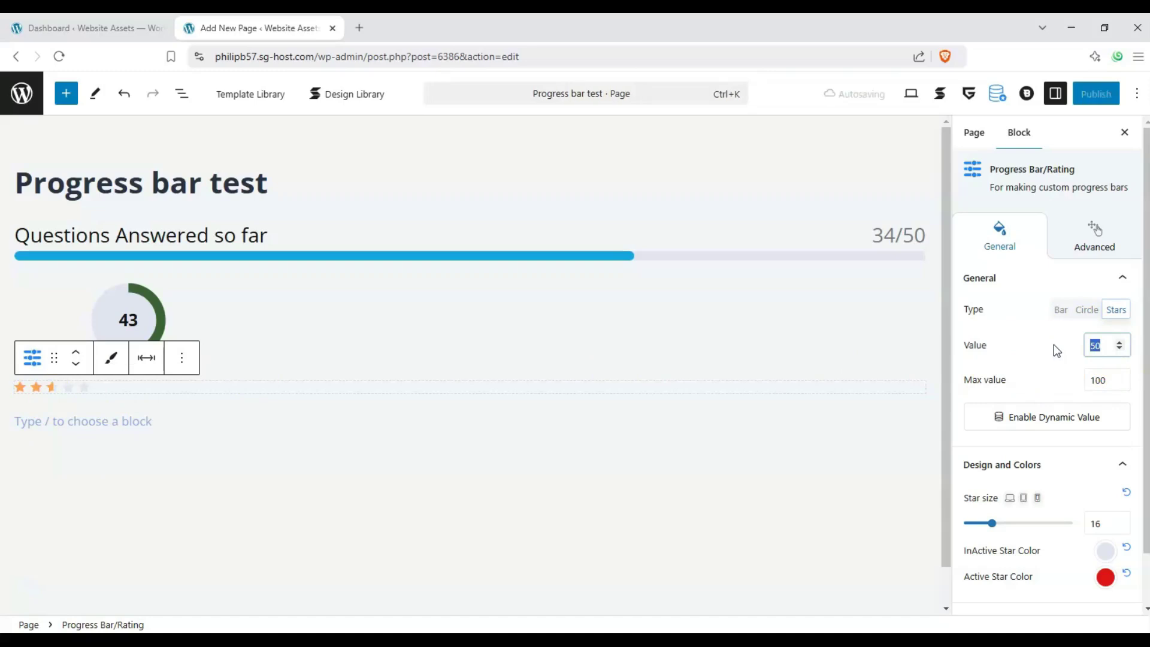
{"action": "left_click", "coordinate": [1046, 341]}
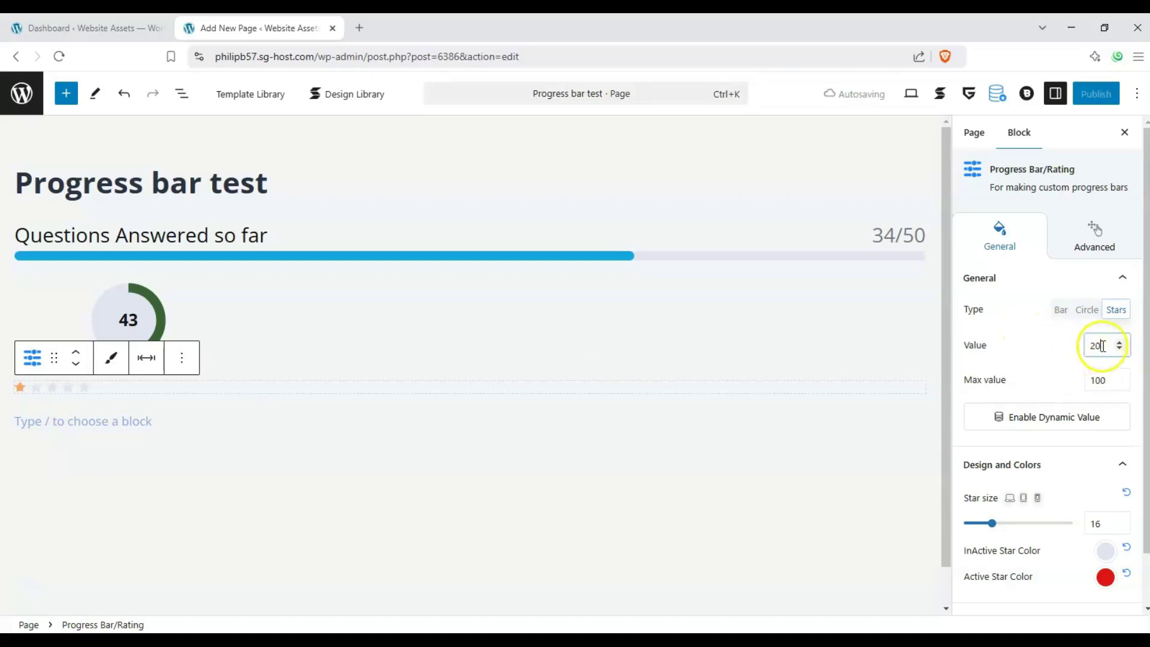
{"action": "left_click_drag", "start_coordinate": [1105, 380], "coordinate": [1069, 386]}
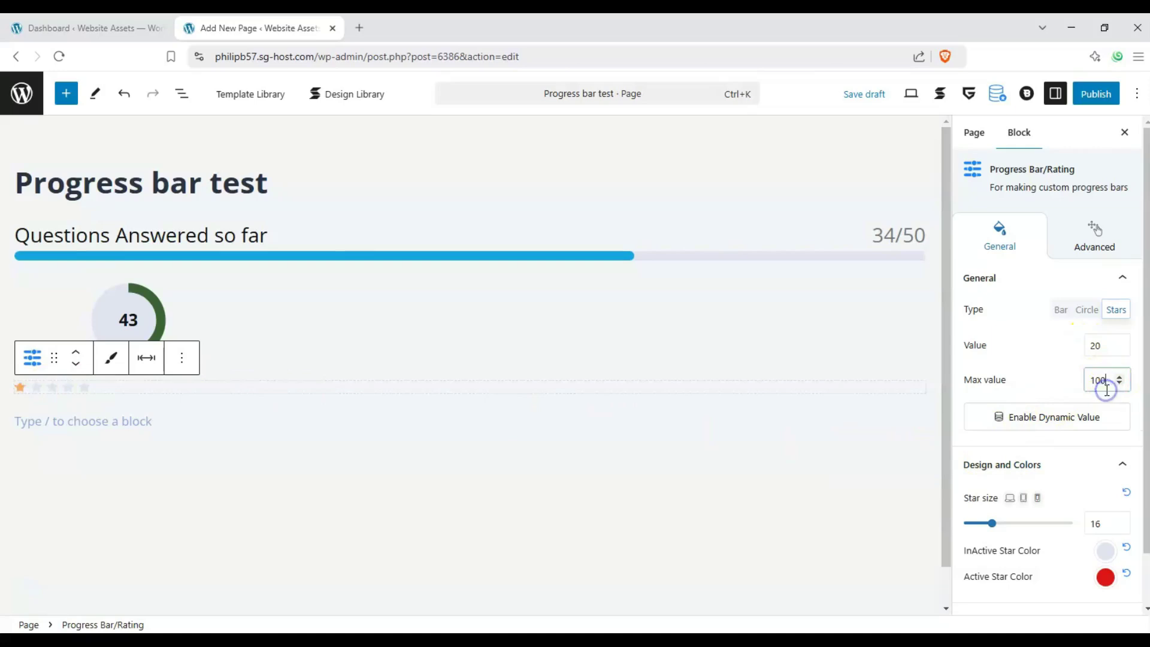
{"action": "left_click_drag", "start_coordinate": [1103, 346], "coordinate": [1077, 352]}
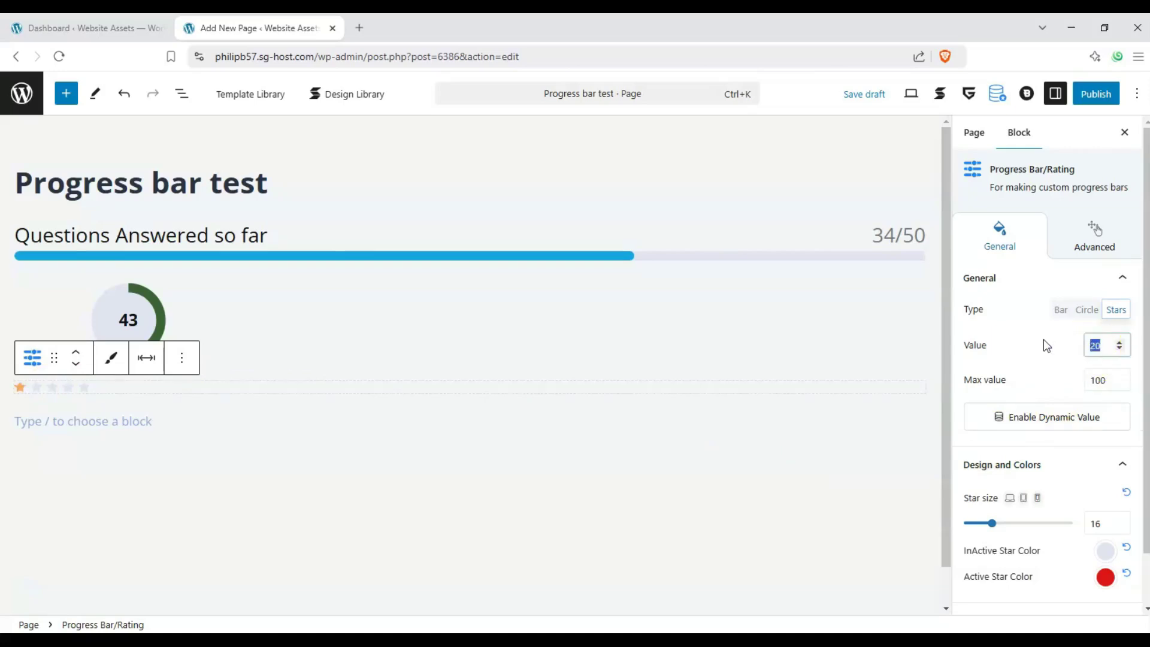
{"action": "type", "text": "80"}
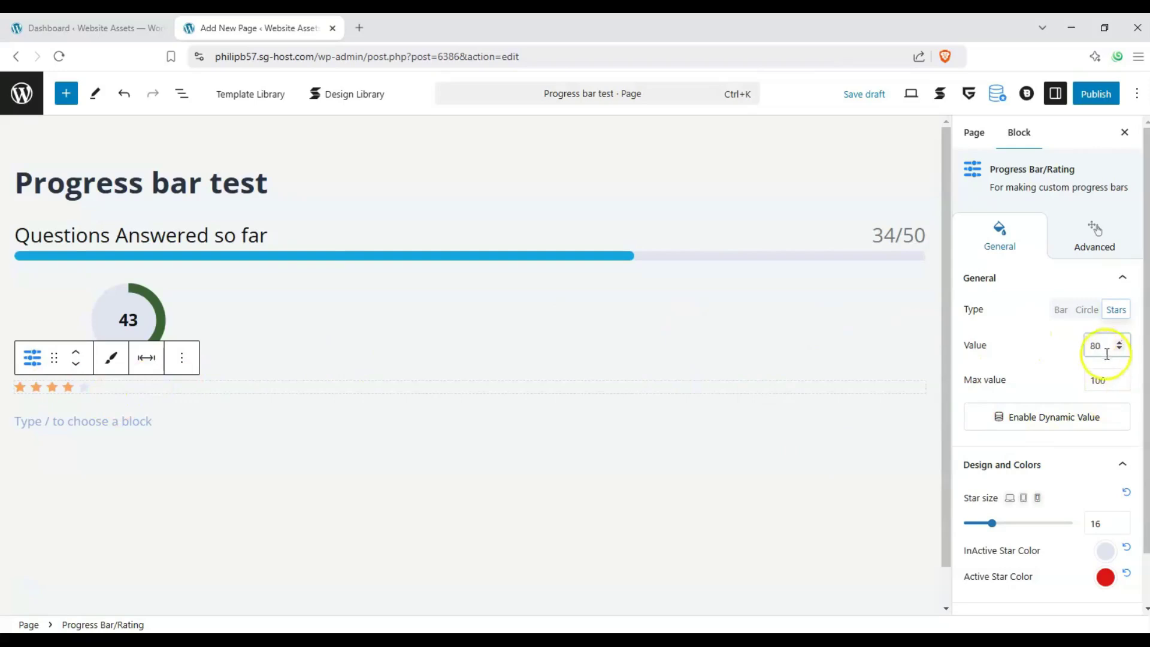
{"action": "left_click_drag", "start_coordinate": [1107, 355], "coordinate": [1013, 357]}
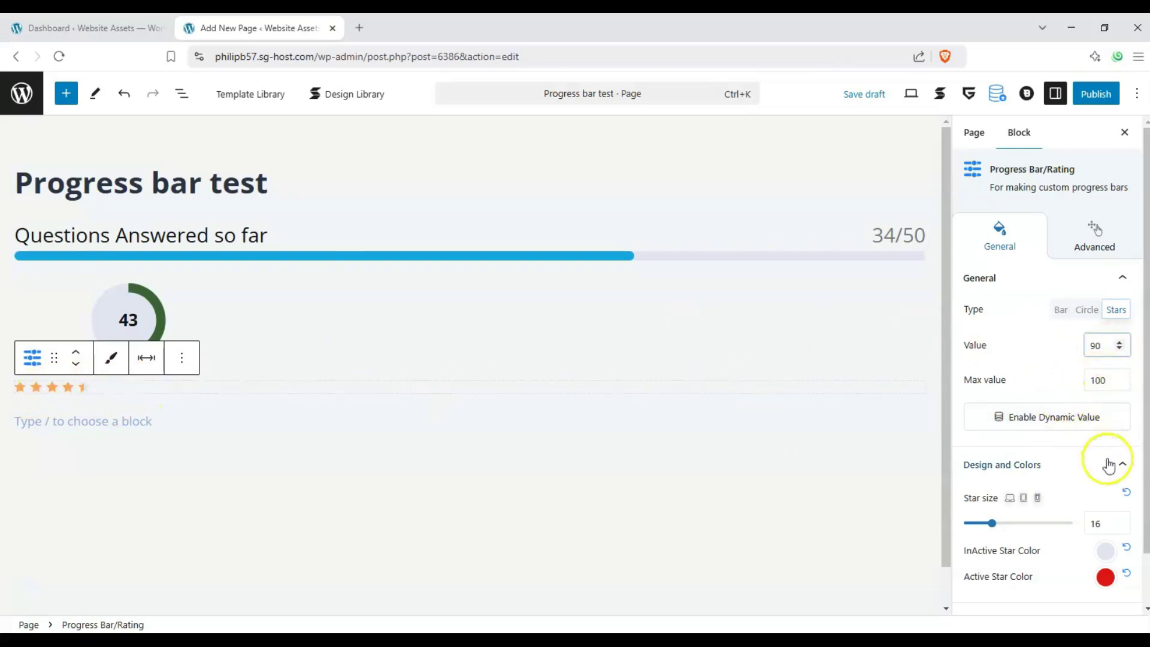
- Set the star rating's star size to 23 and its inactive star color to dark navy
{"action": "scroll", "coordinate": [1109, 465], "scroll_direction": "down", "scroll_amount": 1}
{"action": "mouse_move", "coordinate": [992, 465]}
{"action": "left_mouse_down"}
{"action": "mouse_move", "coordinate": [1058, 466]}
{"action": "mouse_move", "coordinate": [1005, 466]}
{"action": "left_mouse_up"}
{"action": "left_click", "coordinate": [1110, 500]}
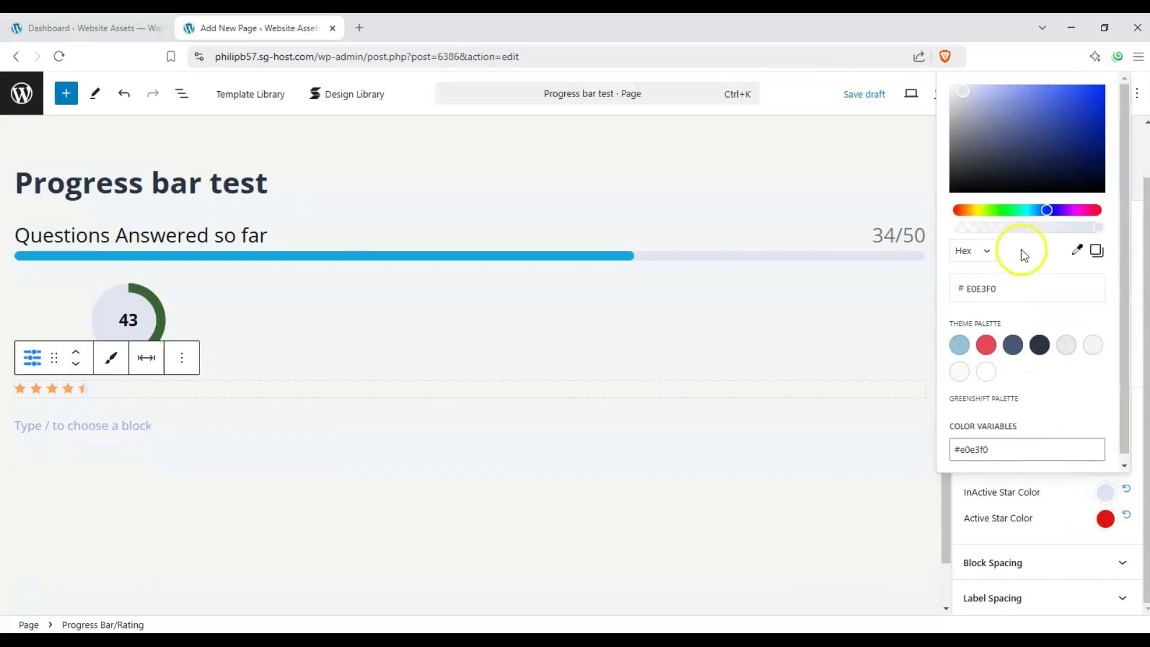
{"action": "left_click", "coordinate": [1040, 345]}
{"action": "left_click", "coordinate": [1039, 163]}
{"action": "left_click", "coordinate": [1050, 506]}
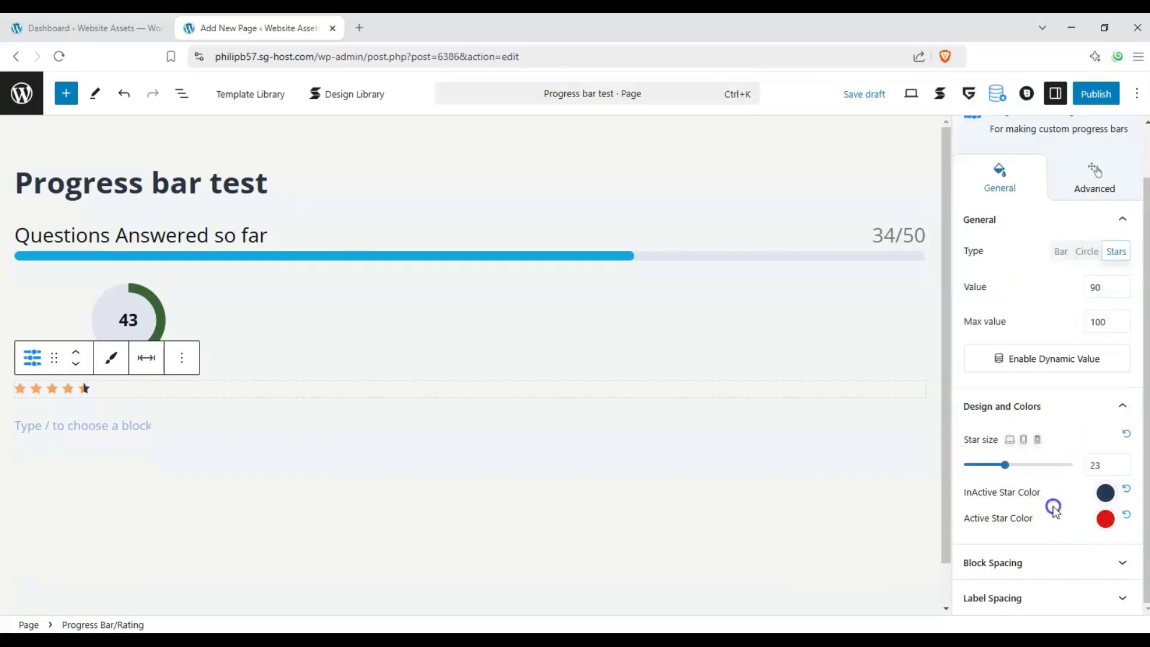
- Change the star rating's active star color to a muted dark red
{"action": "left_click", "coordinate": [1106, 519]}
{"action": "left_click", "coordinate": [1029, 160]}
{"action": "left_click", "coordinate": [1034, 200]}
{"action": "left_click", "coordinate": [1037, 156]}
{"action": "left_click", "coordinate": [660, 287]}
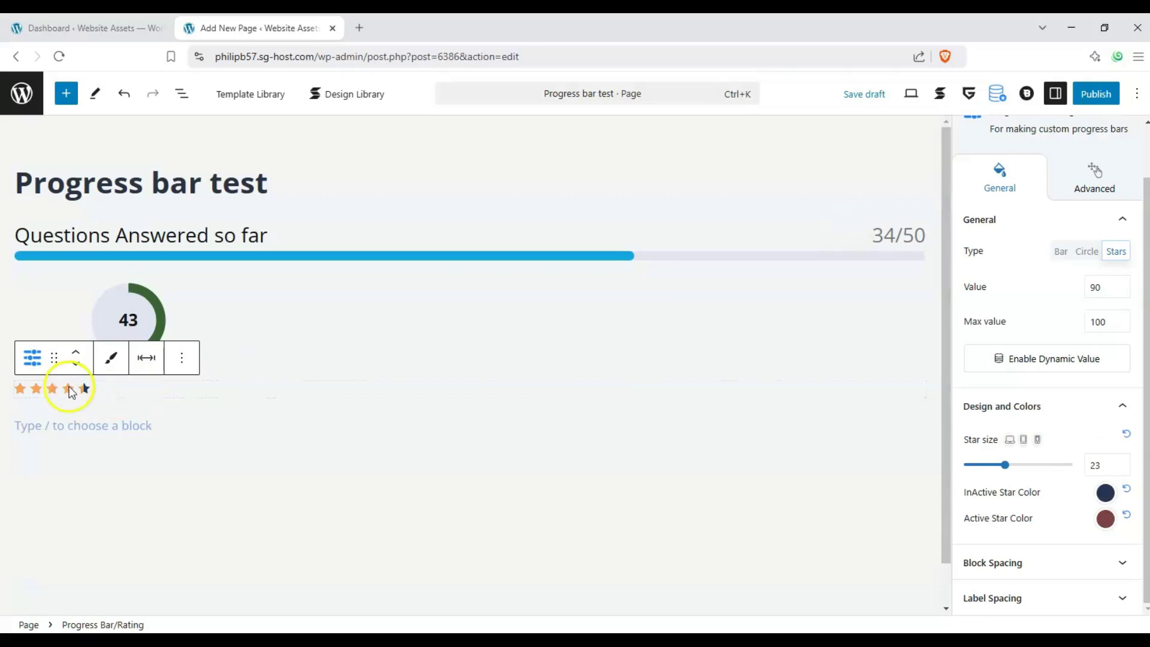
- Expand the star rating's spacing options and give the block a Fade Down Left animation with ease-out-quad easing
{"action": "left_click", "coordinate": [1109, 563]}
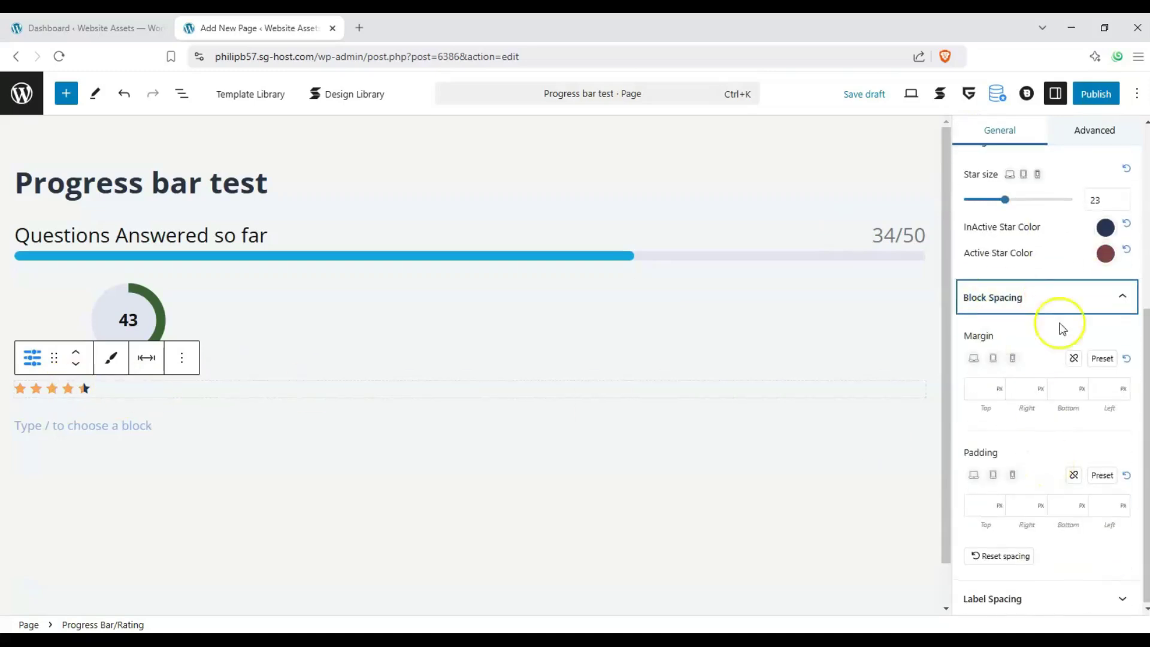
{"action": "left_click", "coordinate": [1114, 599]}
{"action": "left_click", "coordinate": [1096, 130]}
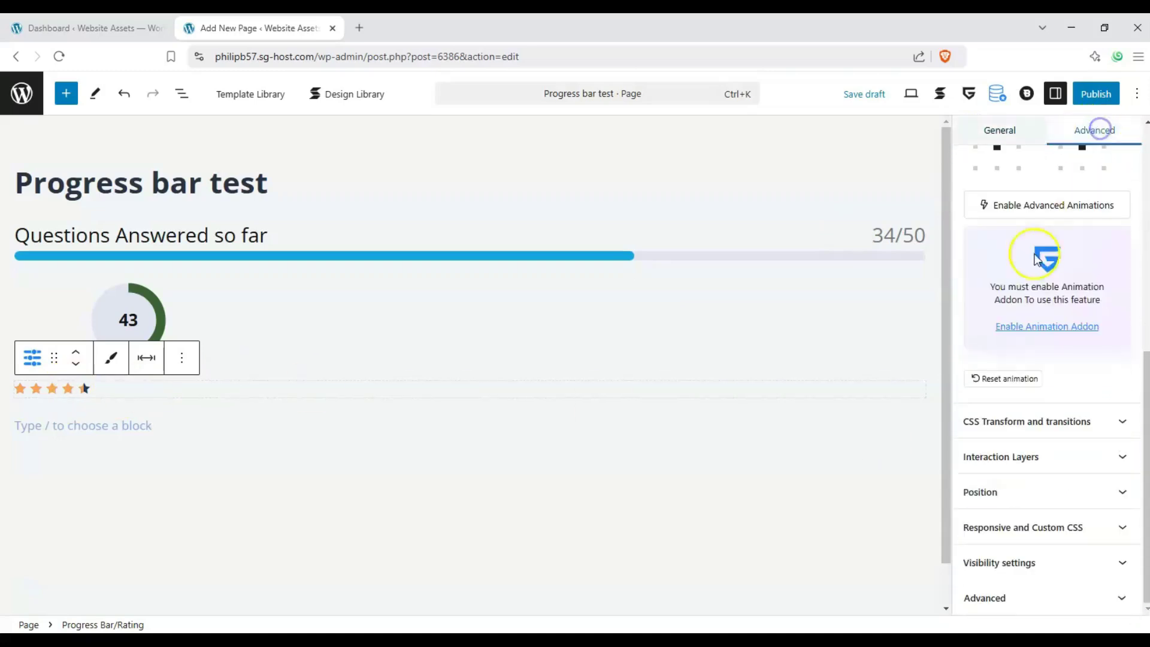
{"action": "scroll", "coordinate": [1038, 259], "scroll_direction": "up", "scroll_amount": 7}
{"action": "left_click", "coordinate": [1032, 346]}
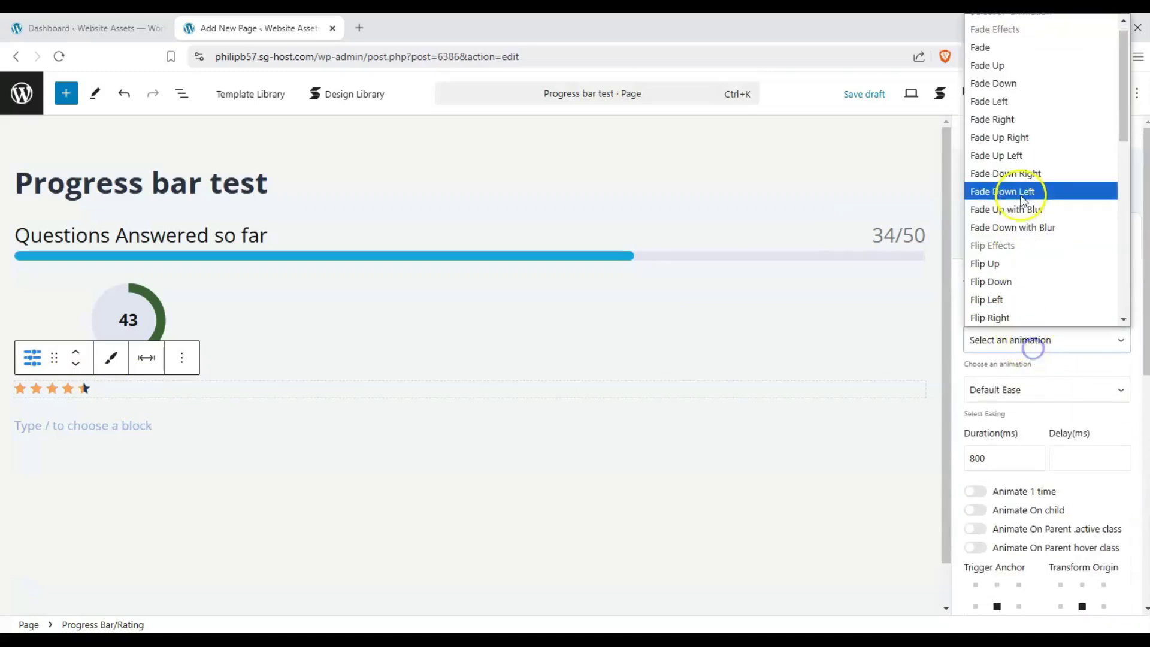
{"action": "left_click", "coordinate": [1022, 192]}
{"action": "left_click", "coordinate": [1026, 389]}
{"action": "left_click", "coordinate": [1026, 366]}
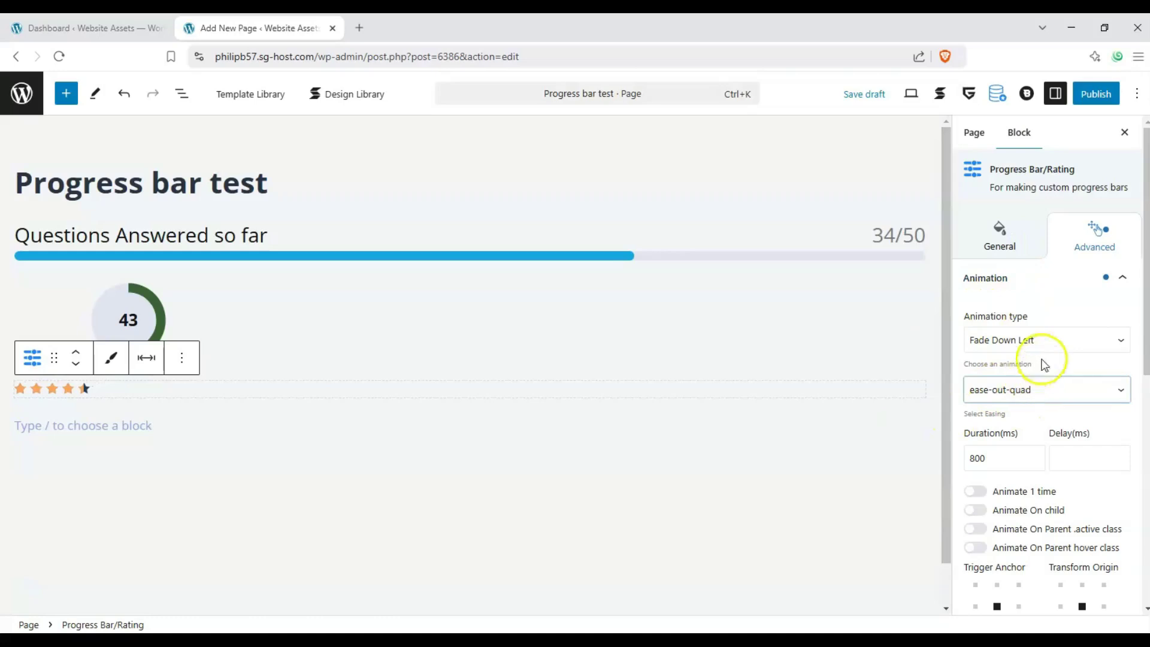
{"action": "scroll", "coordinate": [92, 351], "scroll_direction": "down", "scroll_amount": 1}
{"action": "scroll", "coordinate": [1055, 493], "scroll_direction": "down", "scroll_amount": 8}
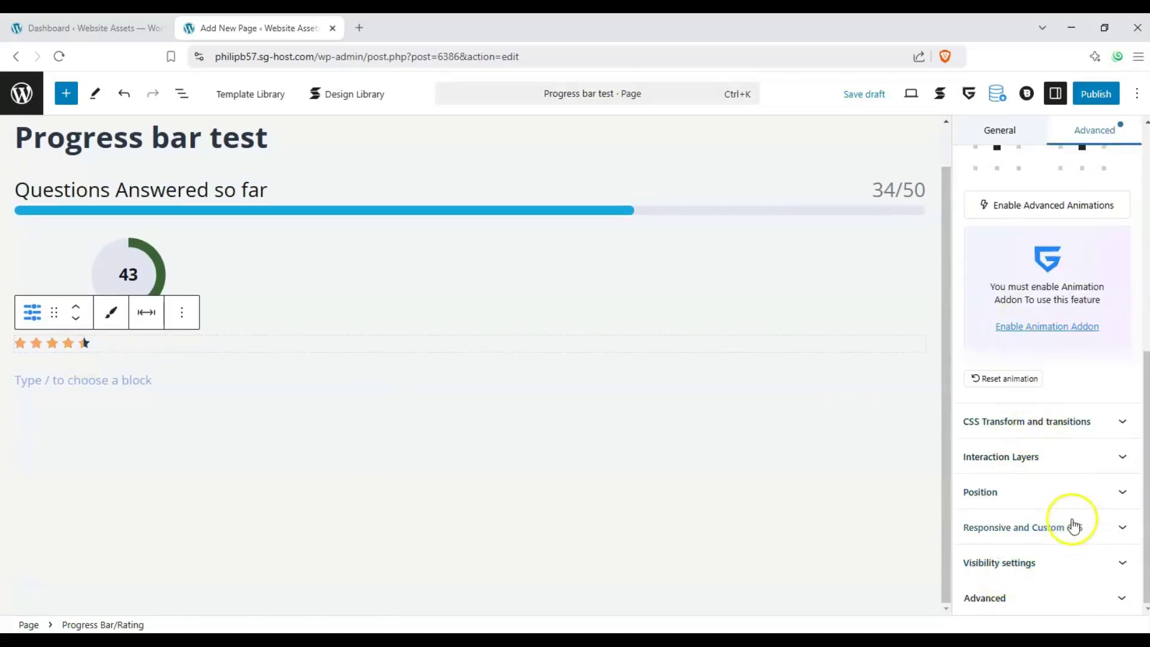
{"action": "scroll", "coordinate": [1060, 521], "scroll_direction": "up", "scroll_amount": 5}
{"action": "scroll", "coordinate": [1059, 521], "scroll_direction": "up", "scroll_amount": 3}
{"action": "scroll", "coordinate": [688, 359], "scroll_direction": "up", "scroll_amount": 1}
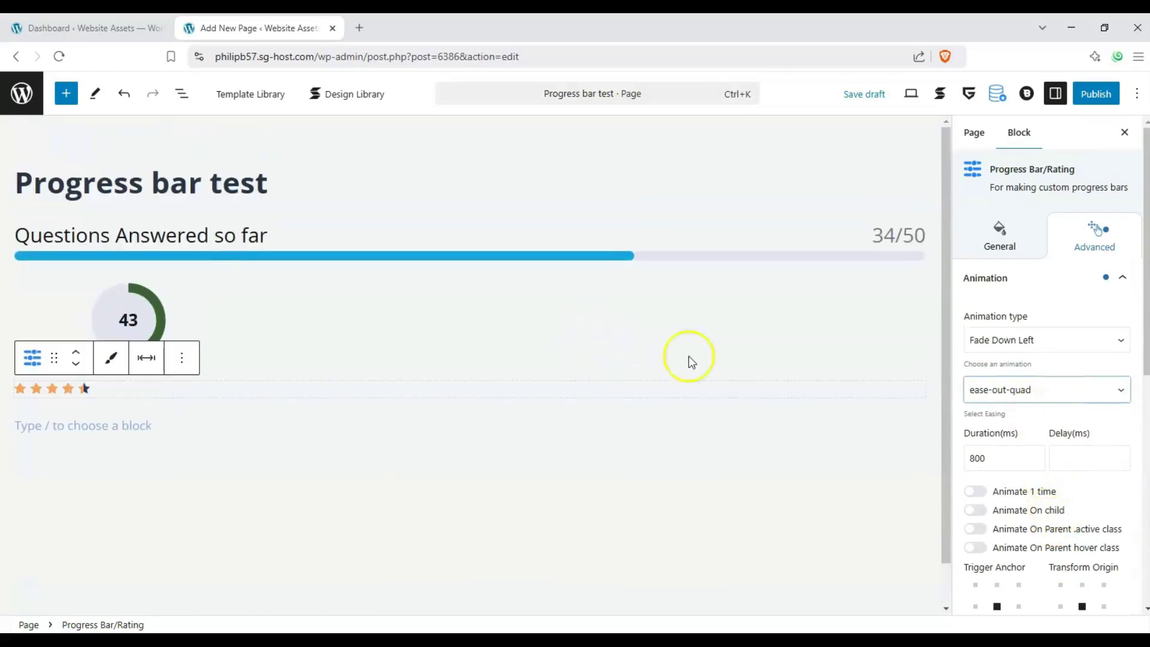
{"action": "left_click", "coordinate": [1025, 239]}
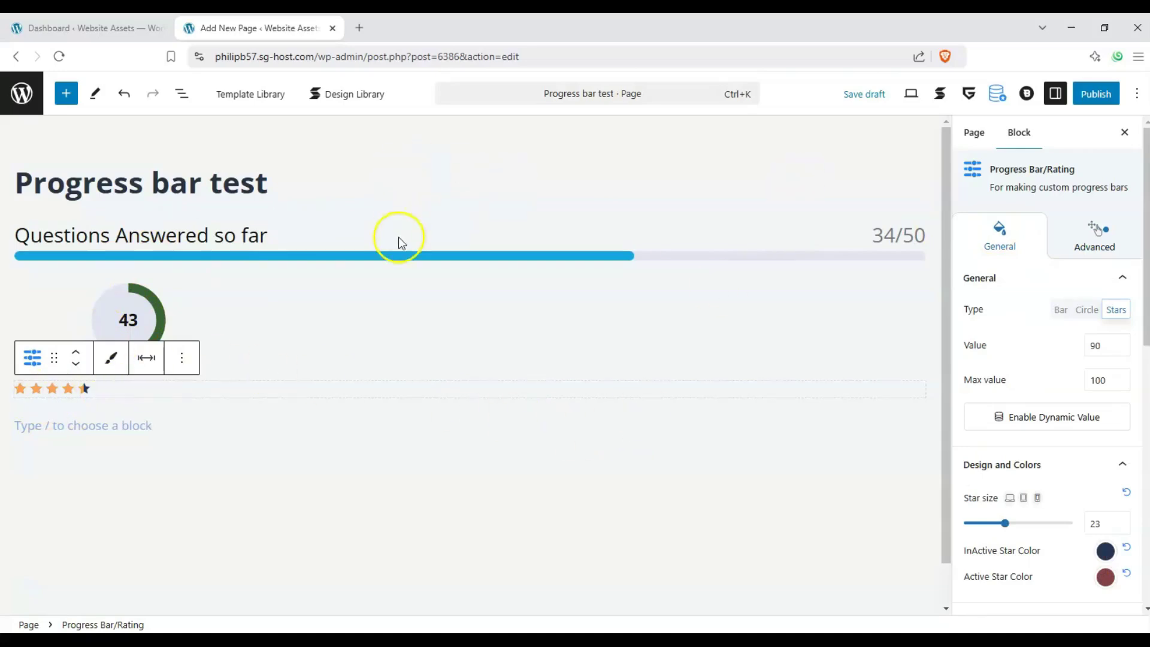
- Publish the "Progress bar test" page and open the live page in a new tab
{"action": "left_click", "coordinate": [1101, 99]}
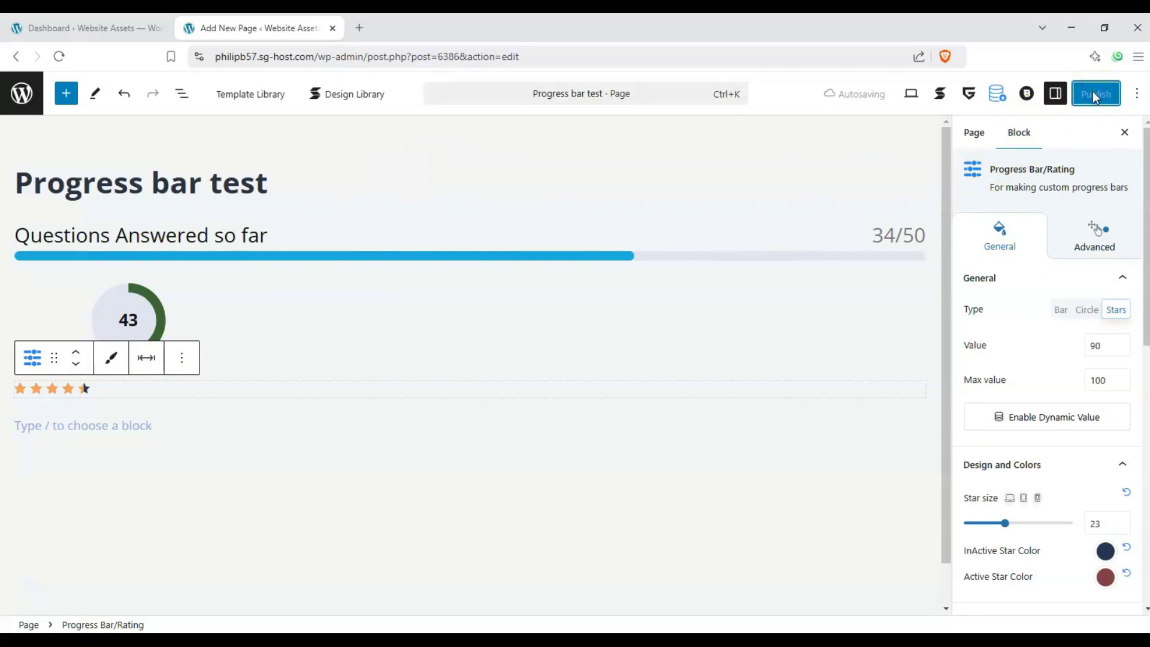
{"action": "left_click", "coordinate": [377, 465]}
{"action": "left_click", "coordinate": [922, 93]}
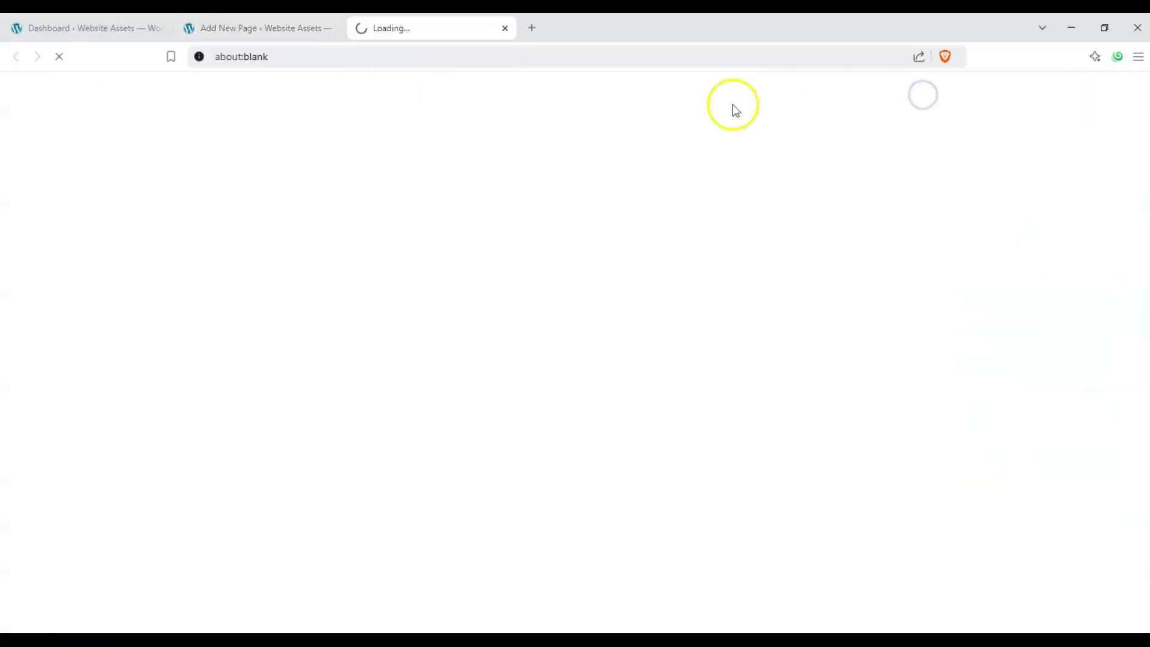
- Examine the bar, circle and star blocks on the live page, reloading it repeatedly to watch their animations
{"action": "scroll", "coordinate": [199, 216], "scroll_direction": "down", "scroll_amount": 2}
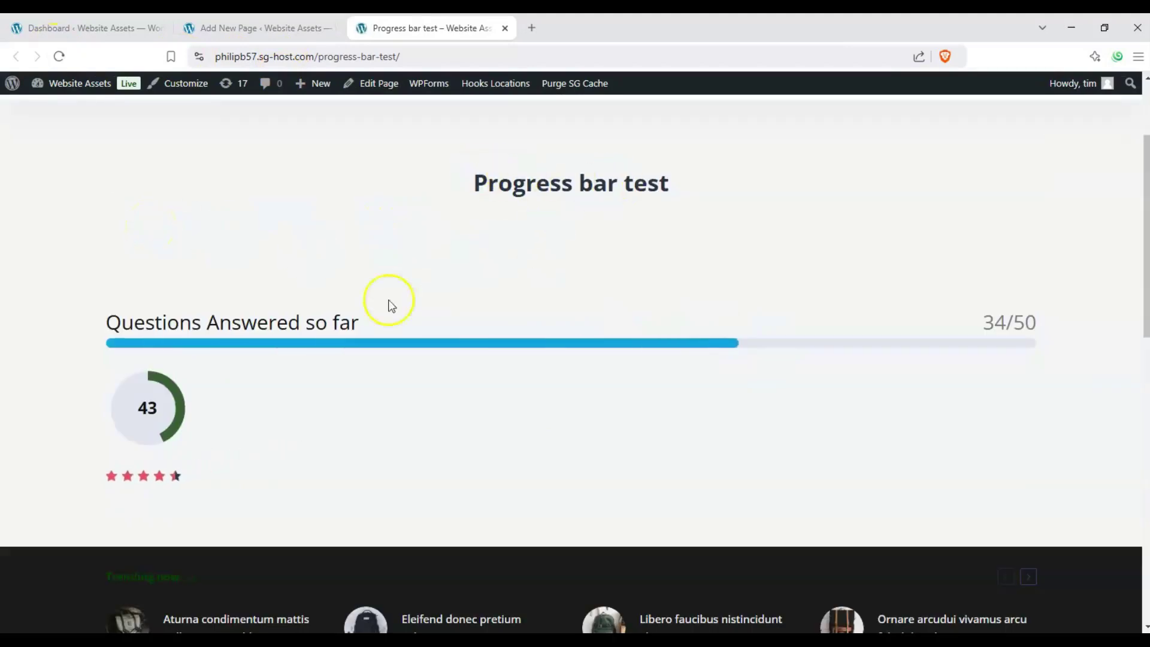
{"action": "scroll", "coordinate": [180, 396], "scroll_direction": "up", "scroll_amount": 3}
{"action": "scroll", "coordinate": [156, 432], "scroll_direction": "down", "scroll_amount": 2}
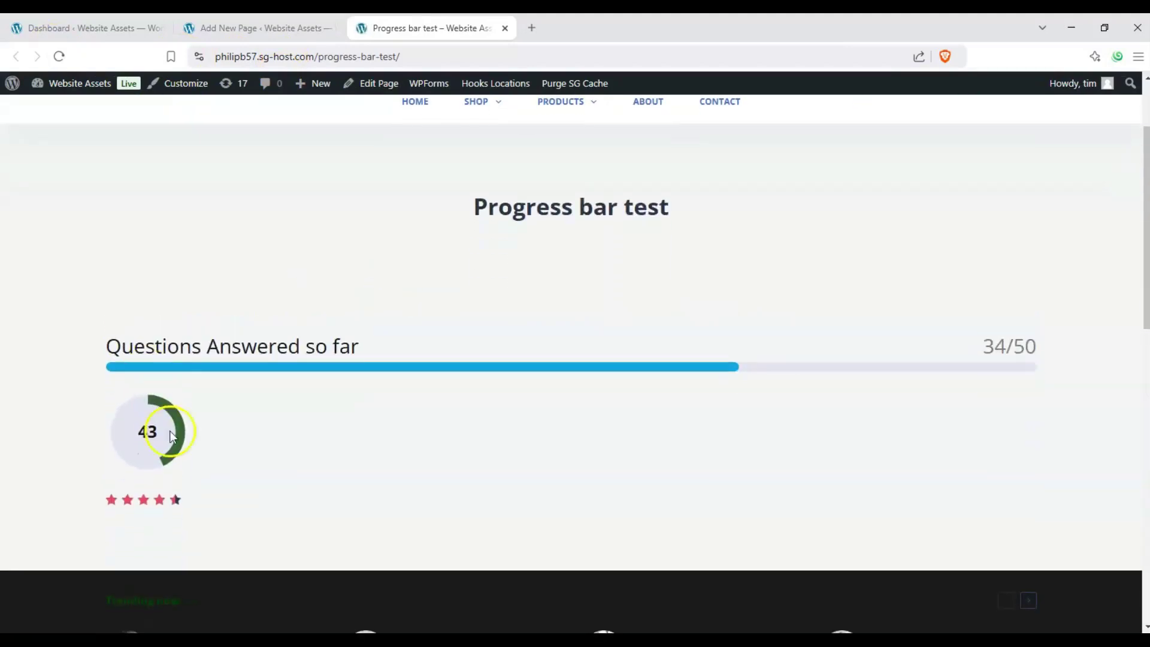
{"action": "left_click", "coordinate": [59, 57]}
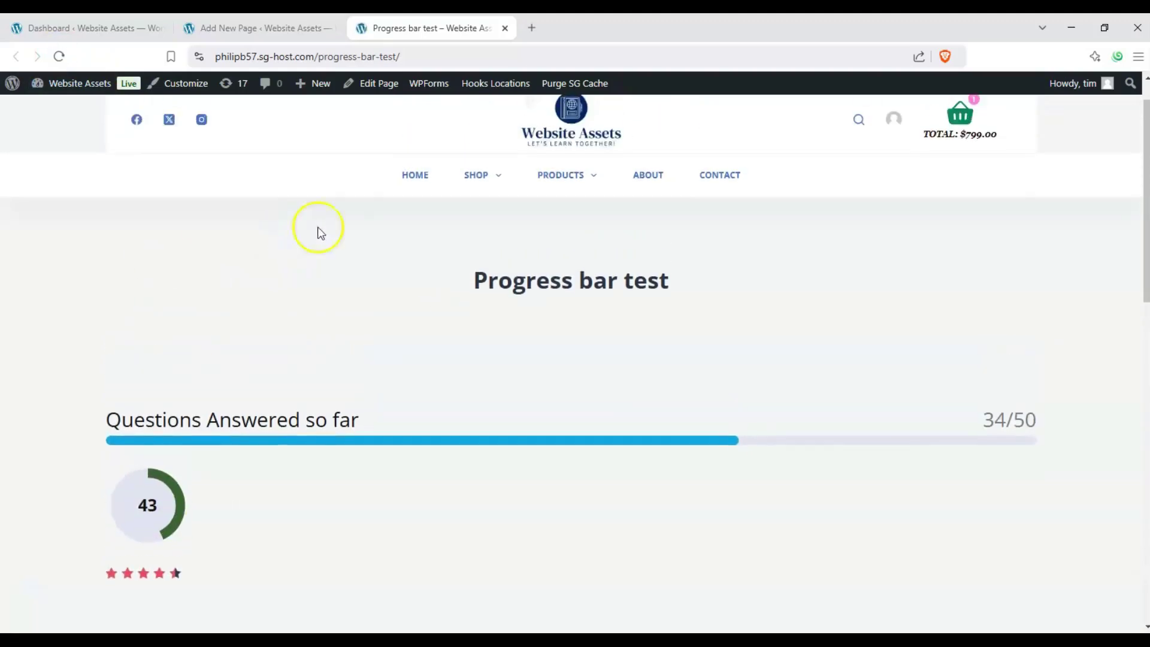
{"action": "scroll", "coordinate": [479, 272], "scroll_direction": "up", "scroll_amount": 2}
{"action": "scroll", "coordinate": [329, 257], "scroll_direction": "down", "scroll_amount": 2}
{"action": "left_click", "coordinate": [59, 56]}
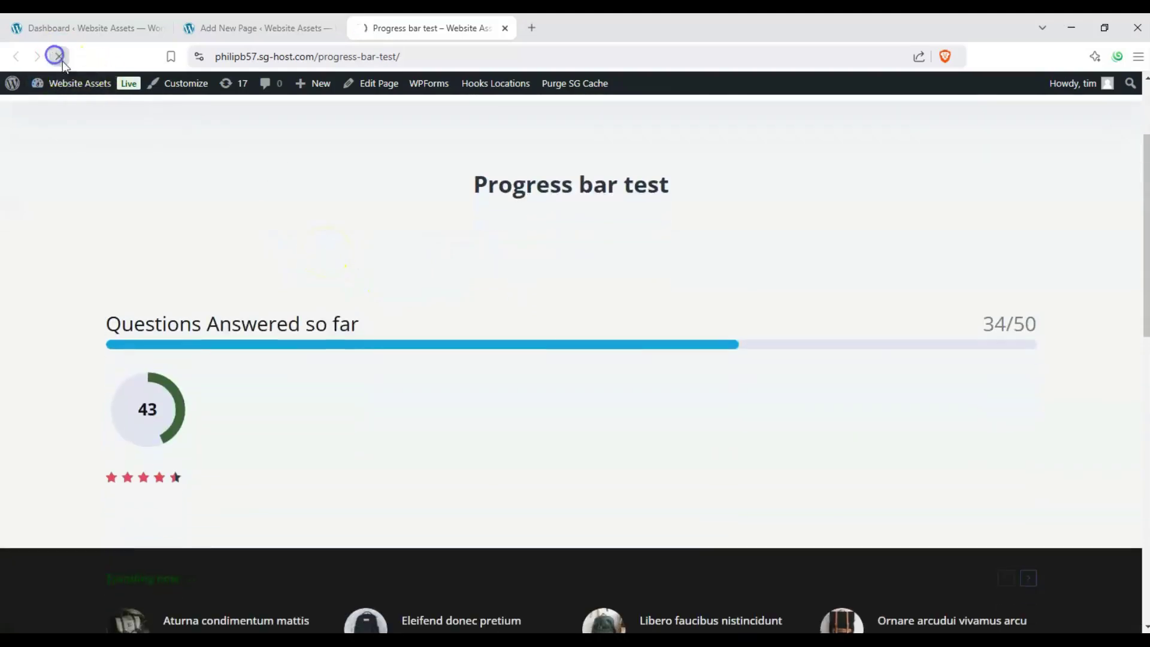
{"action": "left_click", "coordinate": [54, 56]}
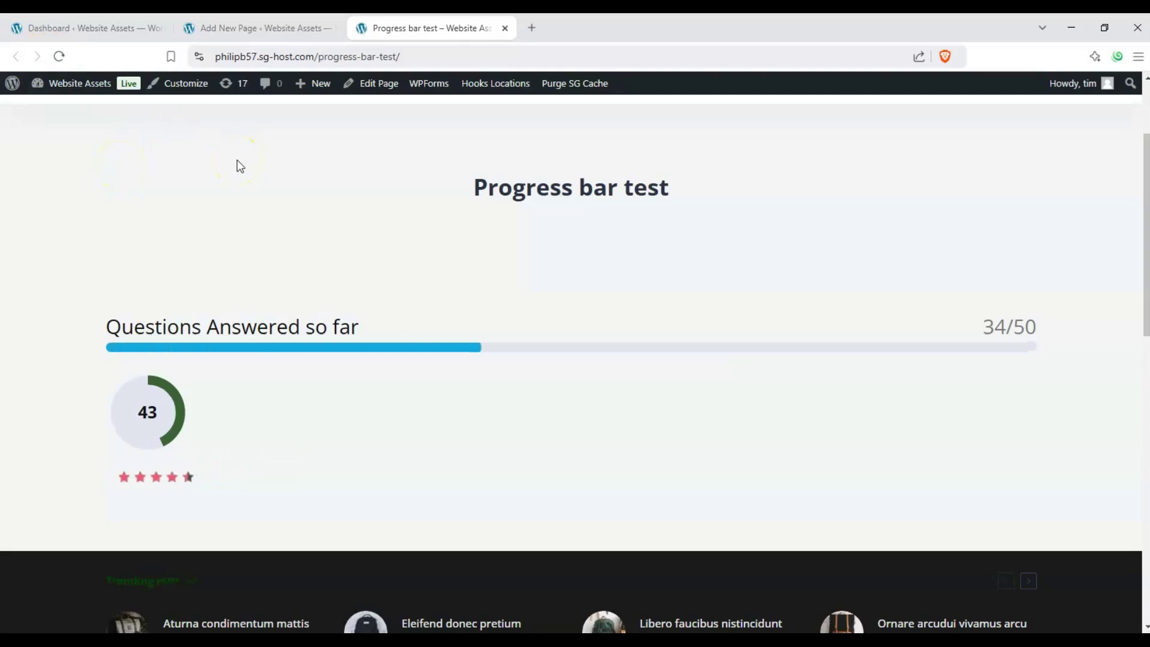
{"action": "left_click", "coordinate": [65, 59]}
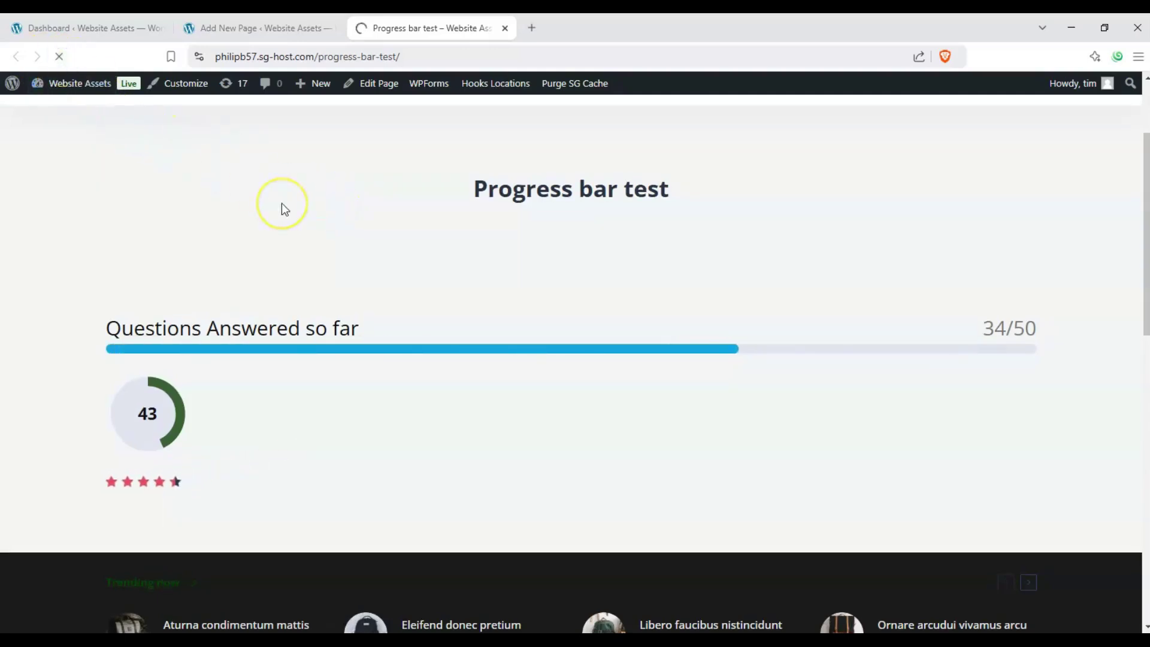
{"action": "left_click", "coordinate": [61, 57]}
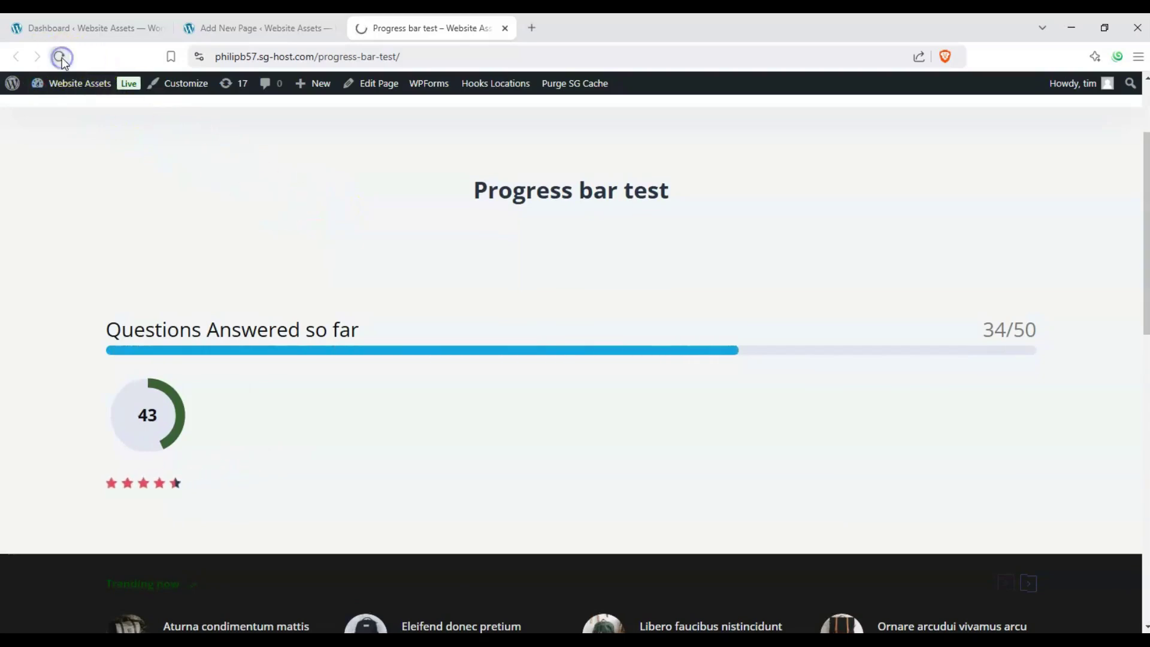